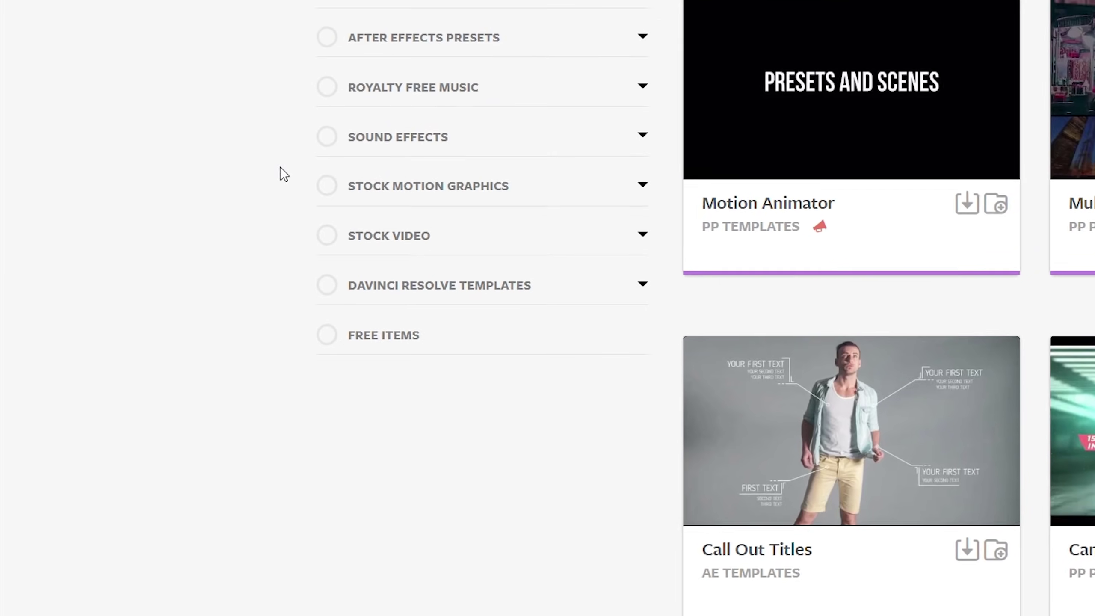
- Filter the template library to free items and browse the results
click(161, 526)
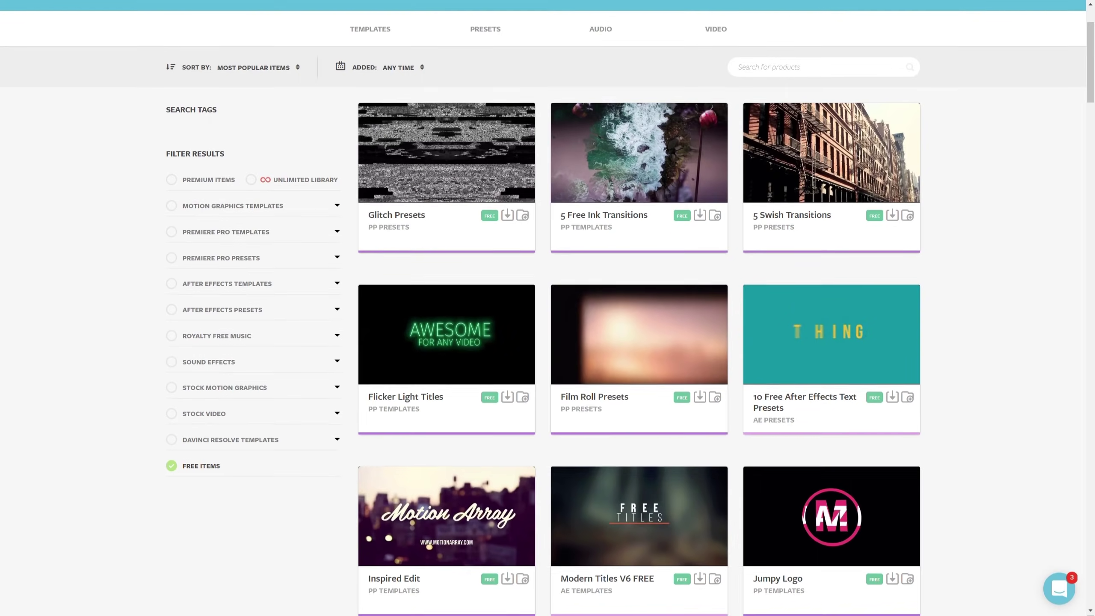
scroll(548, 302, down, 2)
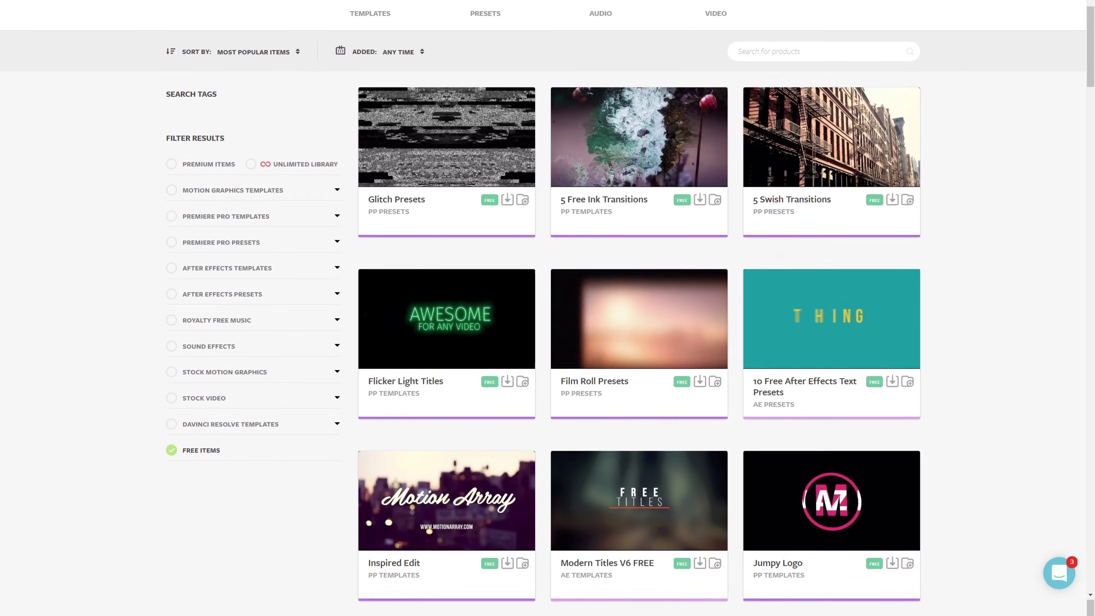
scroll(548, 308, down, 6)
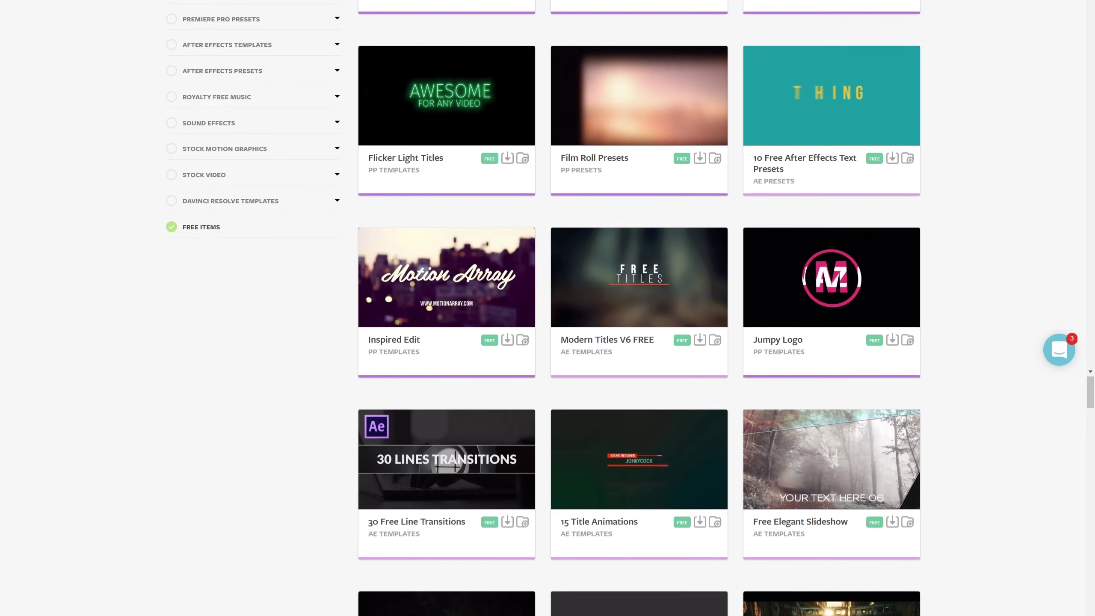
scroll(548, 308, down, 8)
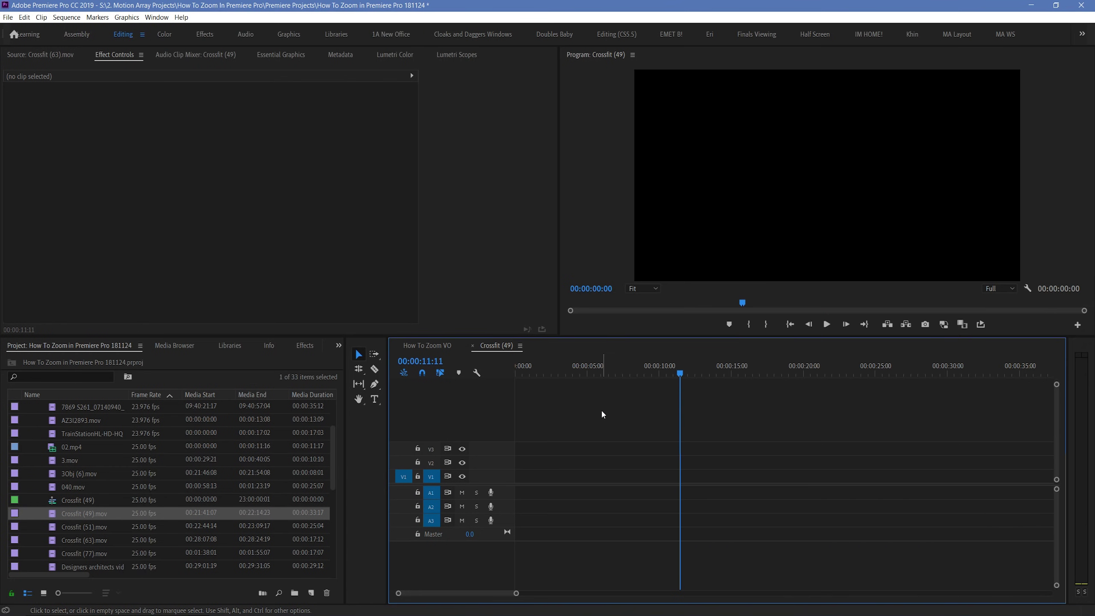
- Place Crossfit (49).mov at the start of video track V1 and move the playhead to 00:00:01:20
drag(84, 516, 491, 479)
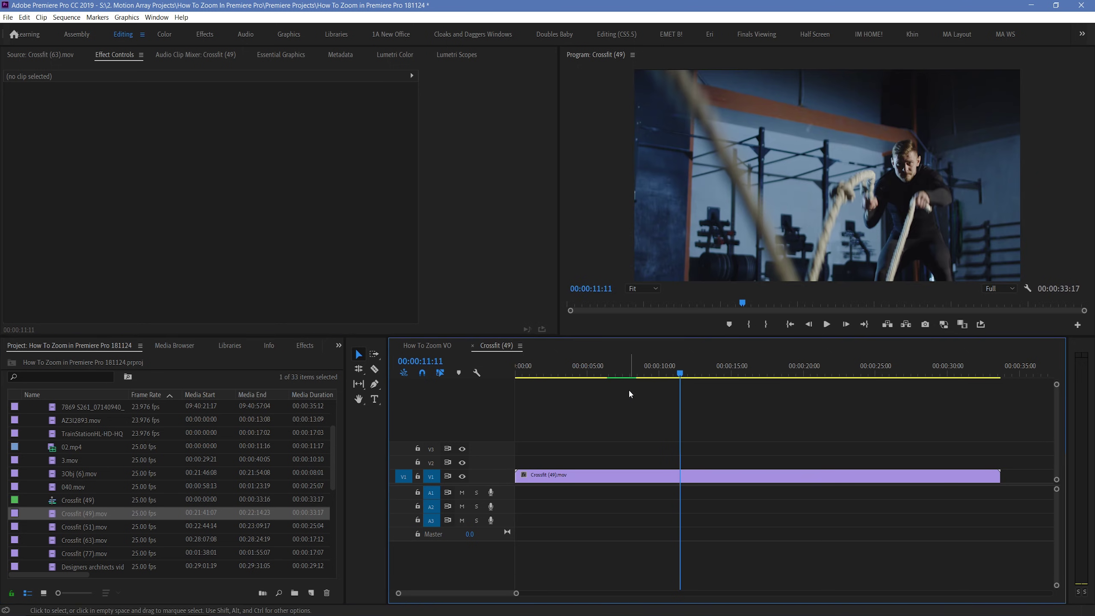
click(619, 368)
drag(619, 368, 541, 389)
- Set the Crossfit clip's motion scale to 166 and its position to 1437, 1449 to frame the man
click(564, 475)
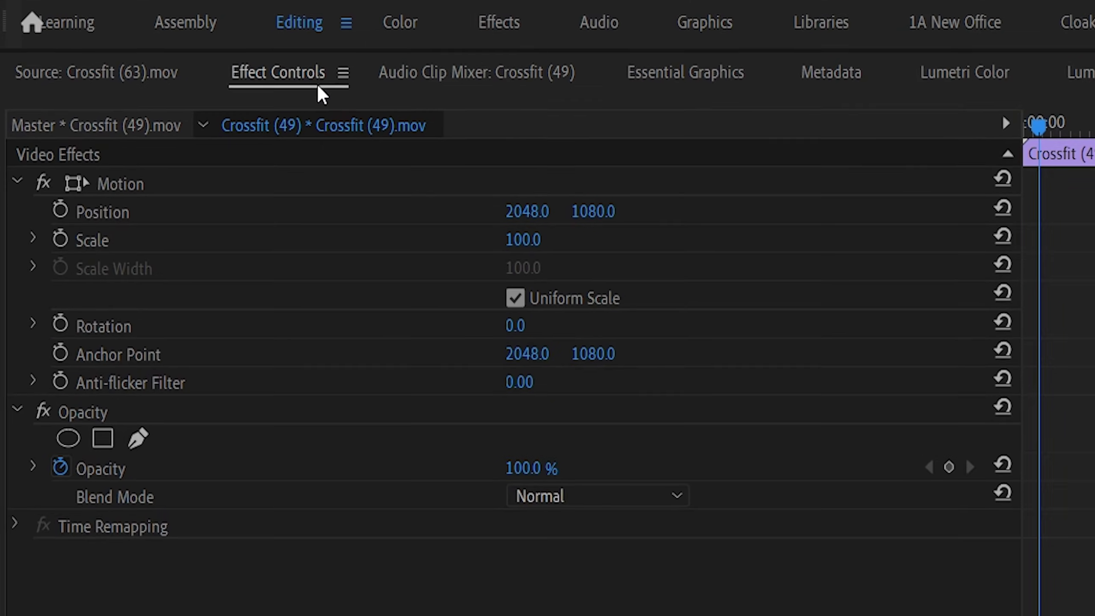
click(129, 190)
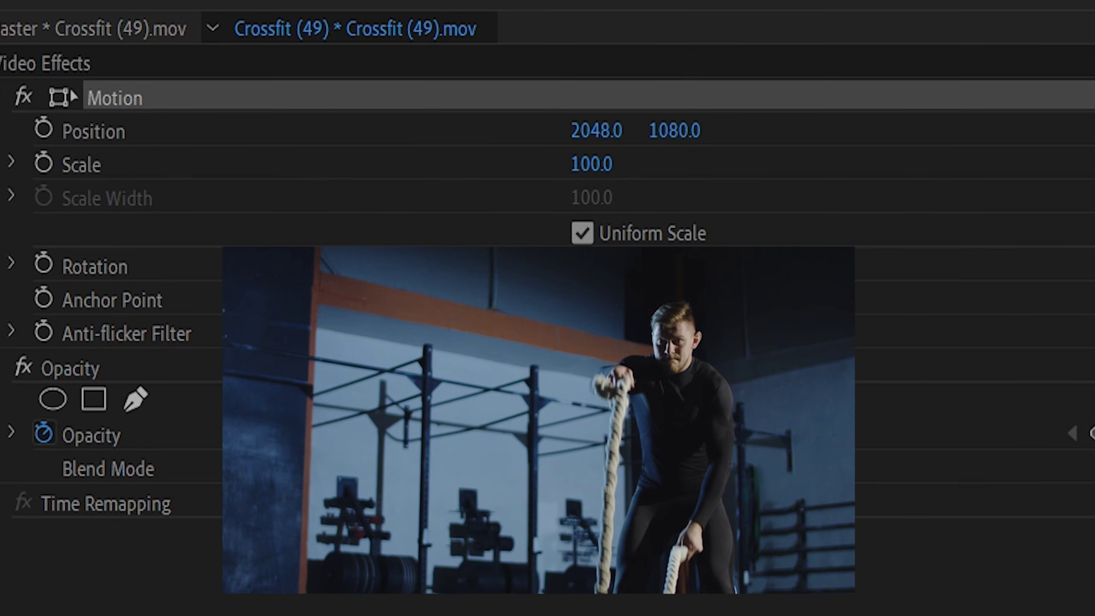
drag(592, 165, 677, 164)
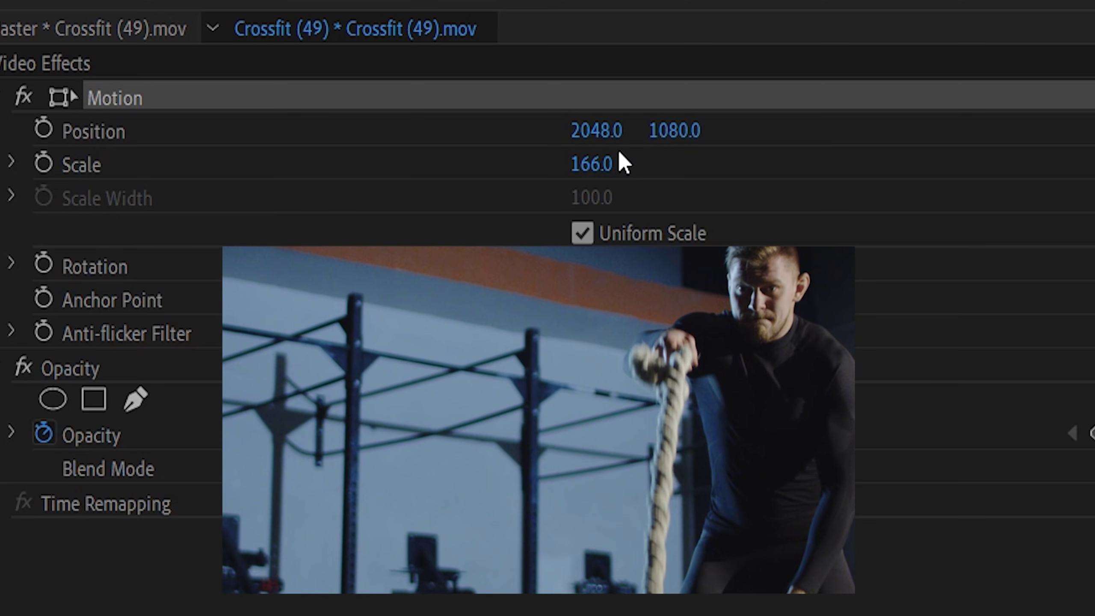
click(698, 168)
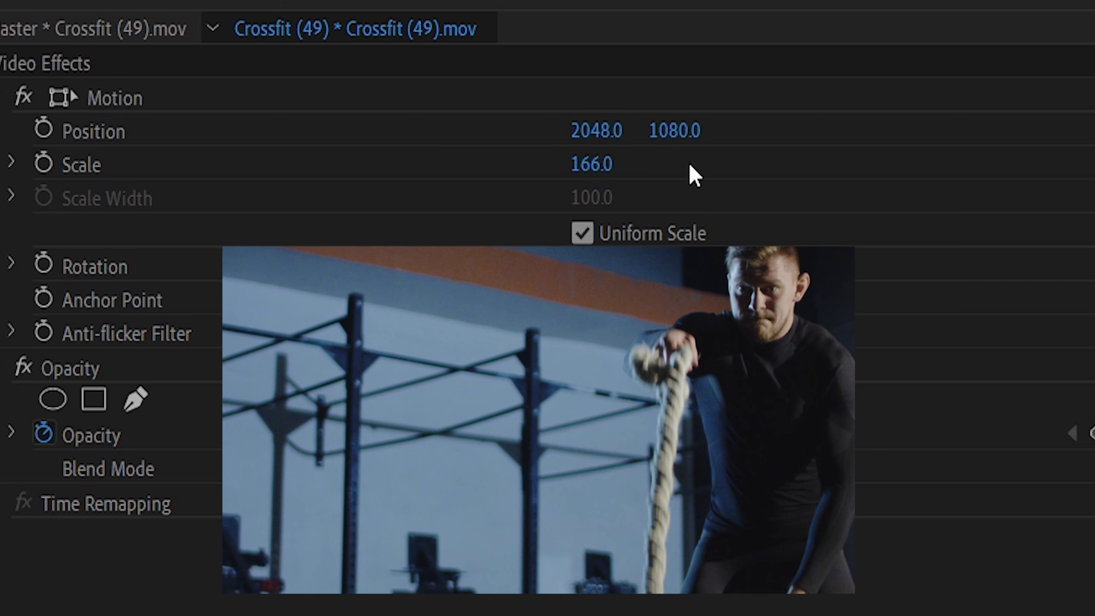
drag(597, 131, 334, 131)
drag(698, 115, 760, 114)
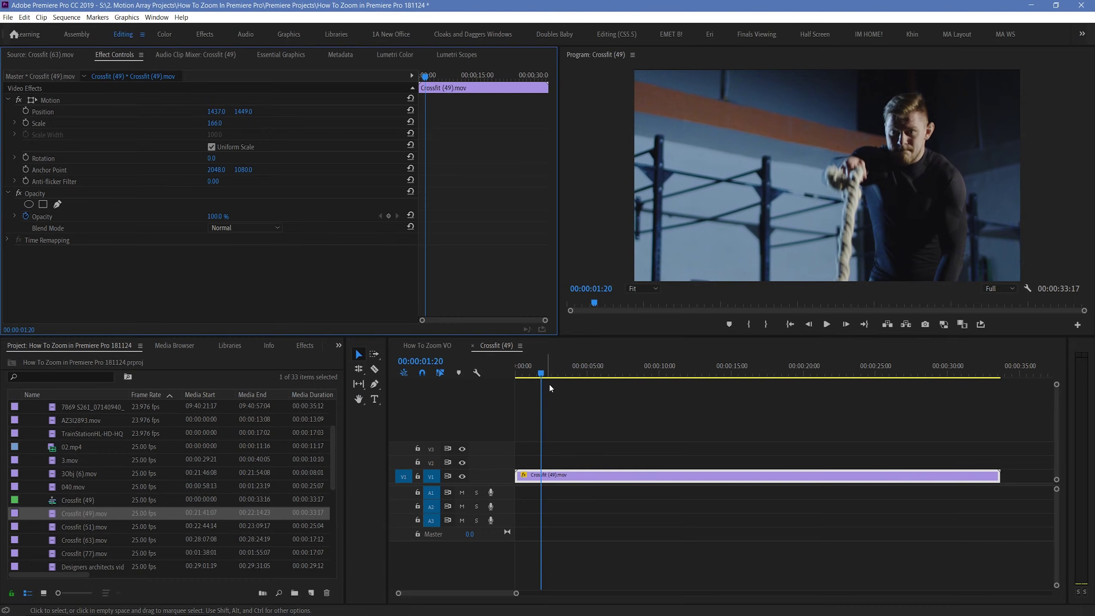
- Play back the enlarged clip and return the playhead to 00:00:00:17
click(550, 389)
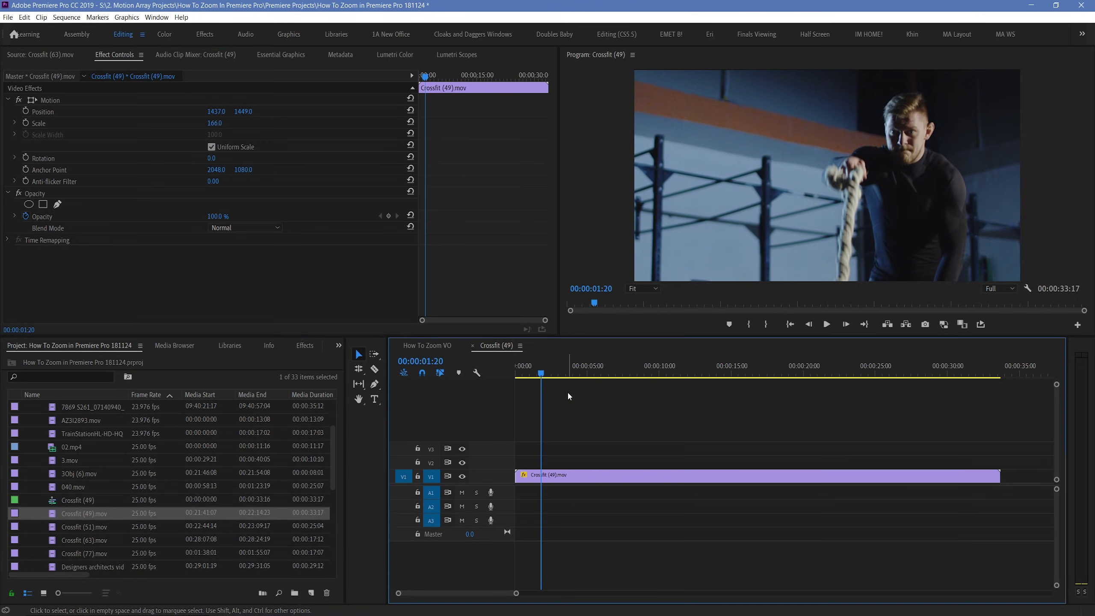
key(space)
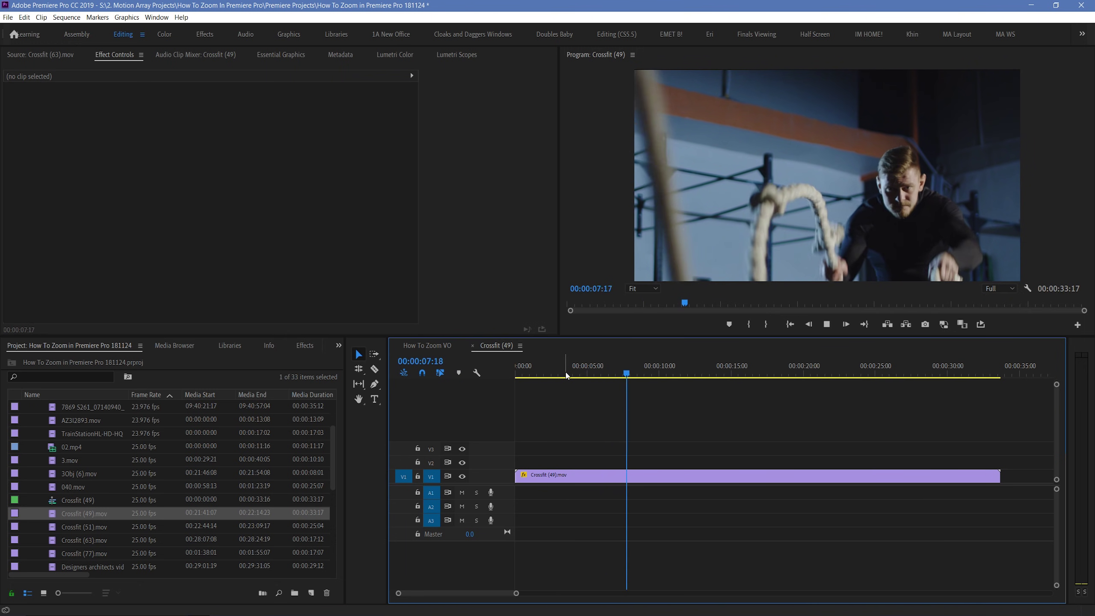
key(space)
drag(558, 376, 525, 374)
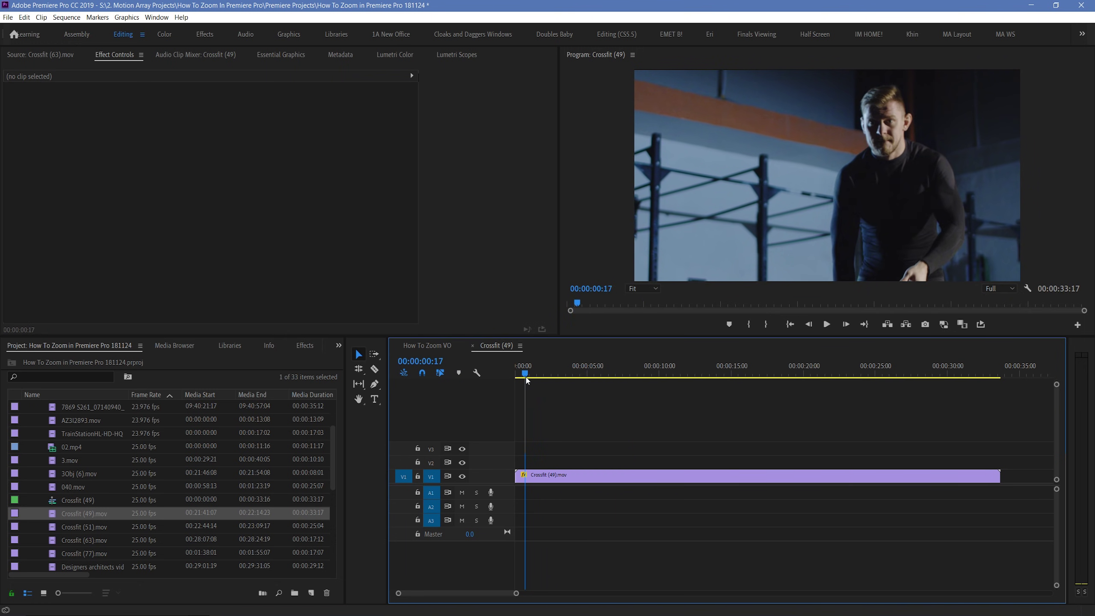
- Reset the Crossfit clip's Position and Scale to their default values
click(578, 477)
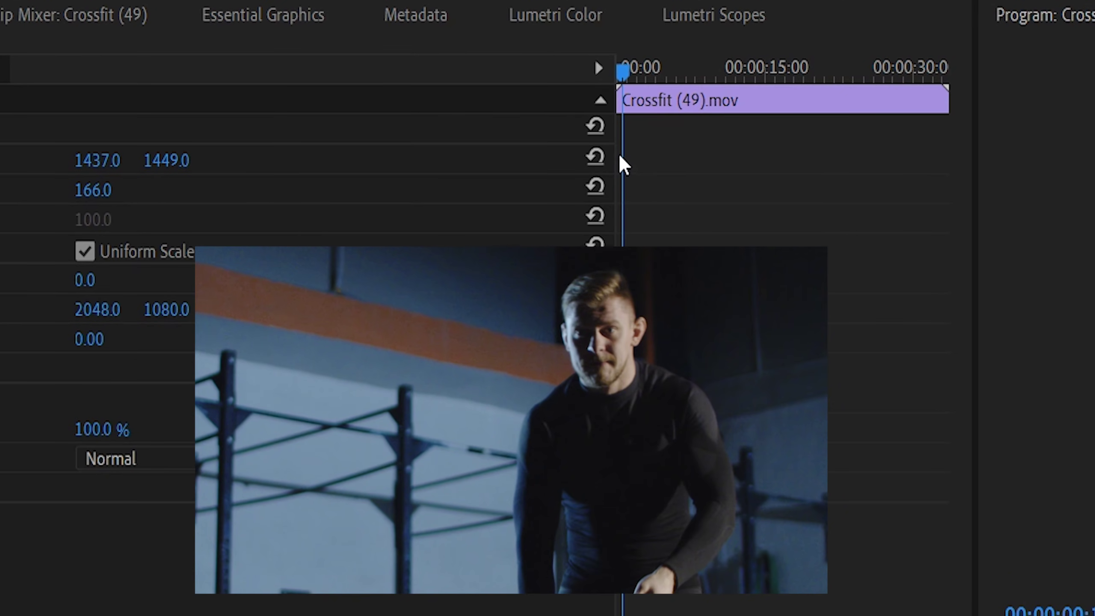
click(603, 156)
click(604, 189)
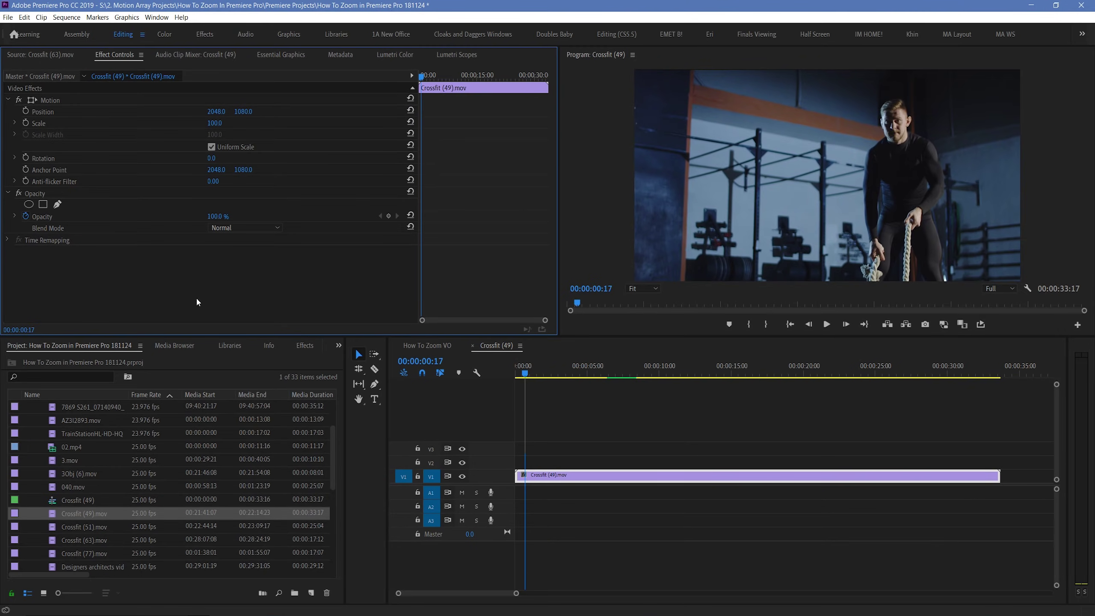
- Add starting Position and Scale keyframes near the beginning of the clip and select both
mouse_move(526, 374)
mouse_down()
mouse_move(541, 376)
mouse_move(526, 381)
mouse_up()
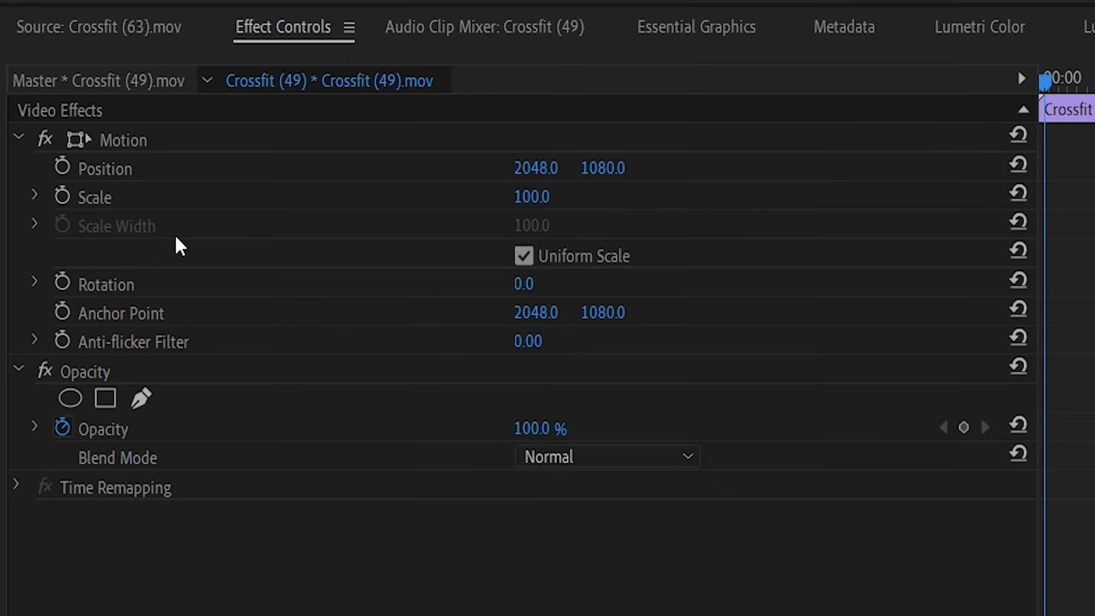
click(83, 199)
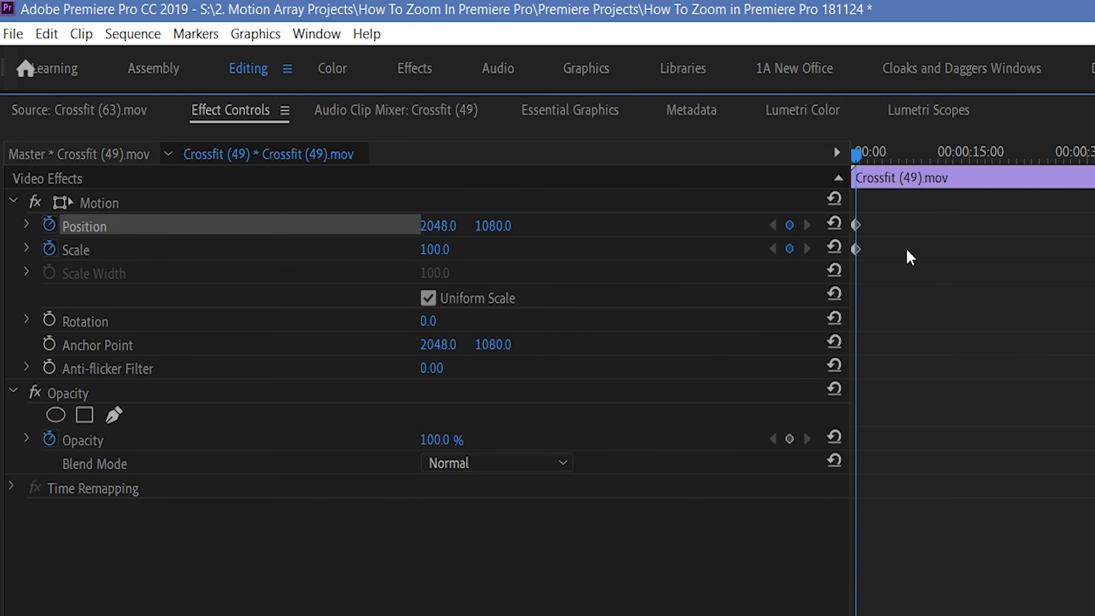
drag(707, 257, 676, 220)
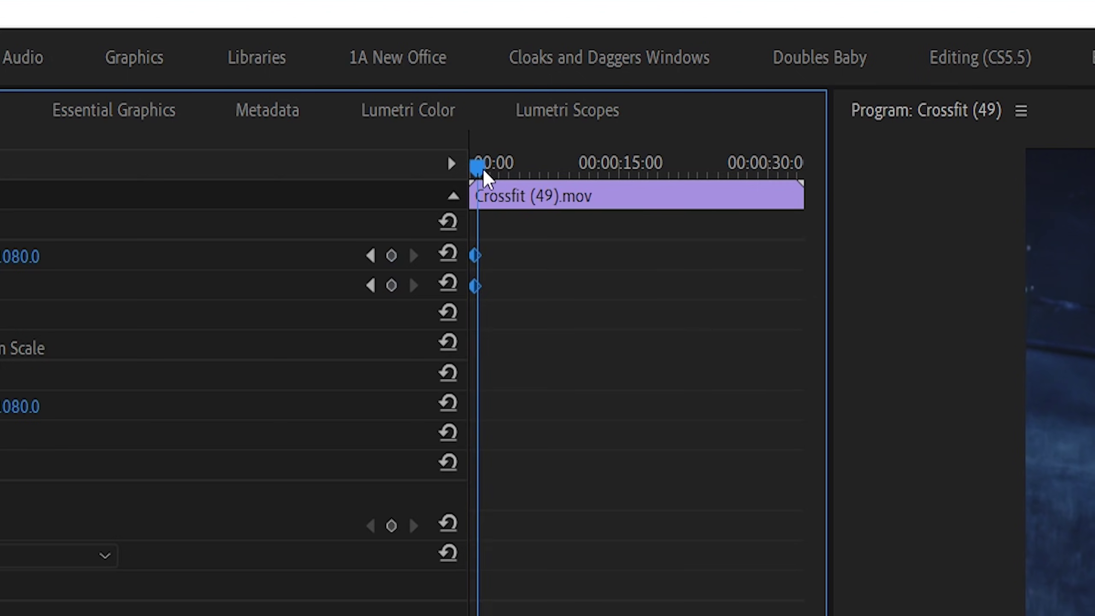
- Add ending Position and Scale keyframes at 00:00:03:01 that zoom in on the man
drag(477, 173, 502, 183)
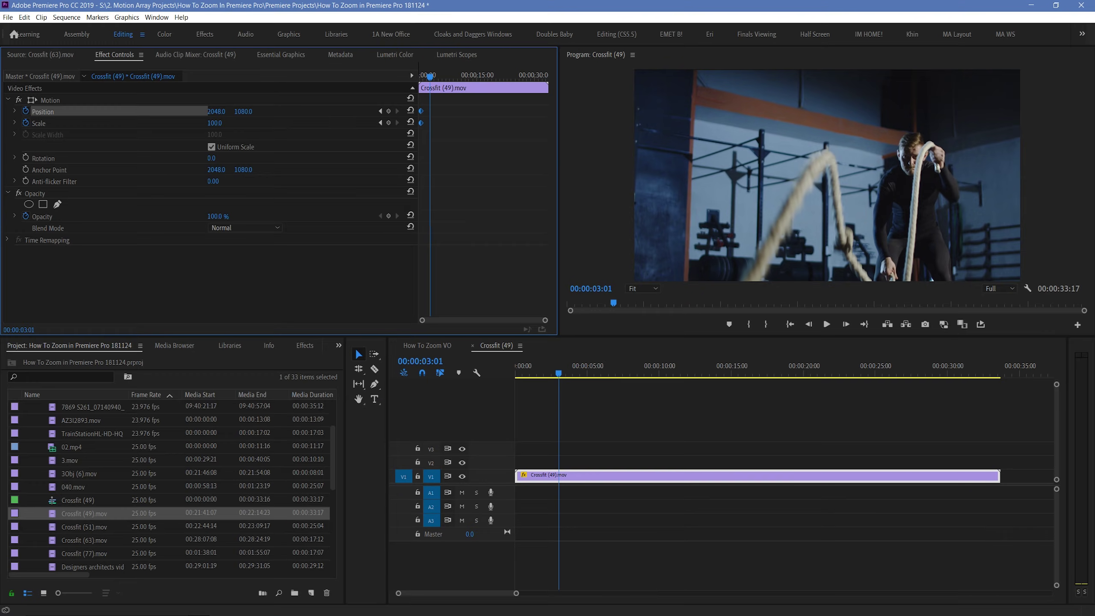
drag(215, 123, 43, 112)
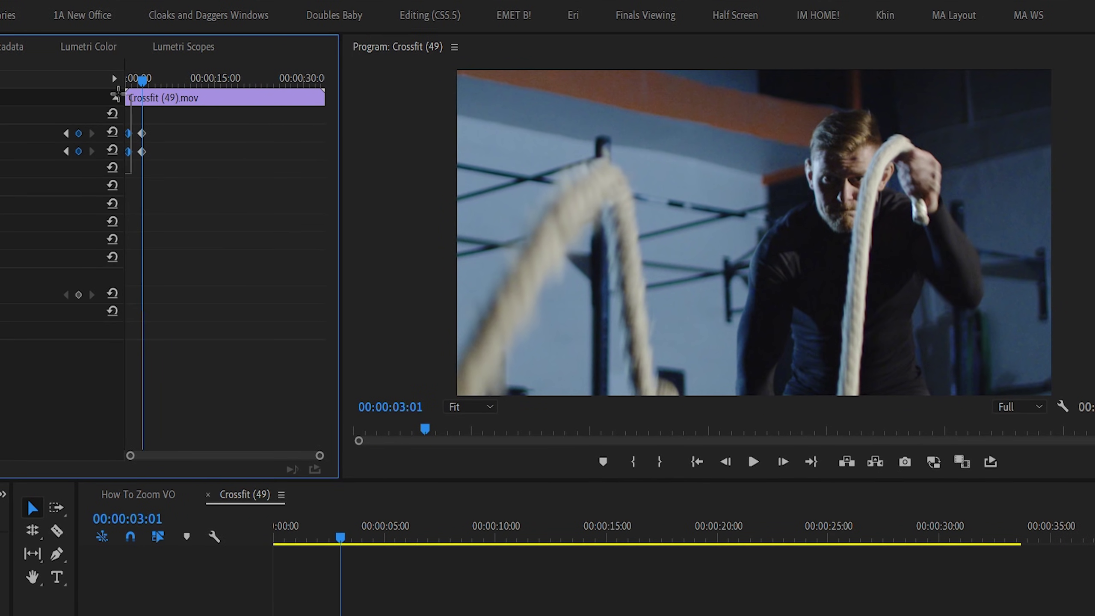
- Play back the keyframed zoom from the start of the clip
key(equal)
key(equal)
key(minus)
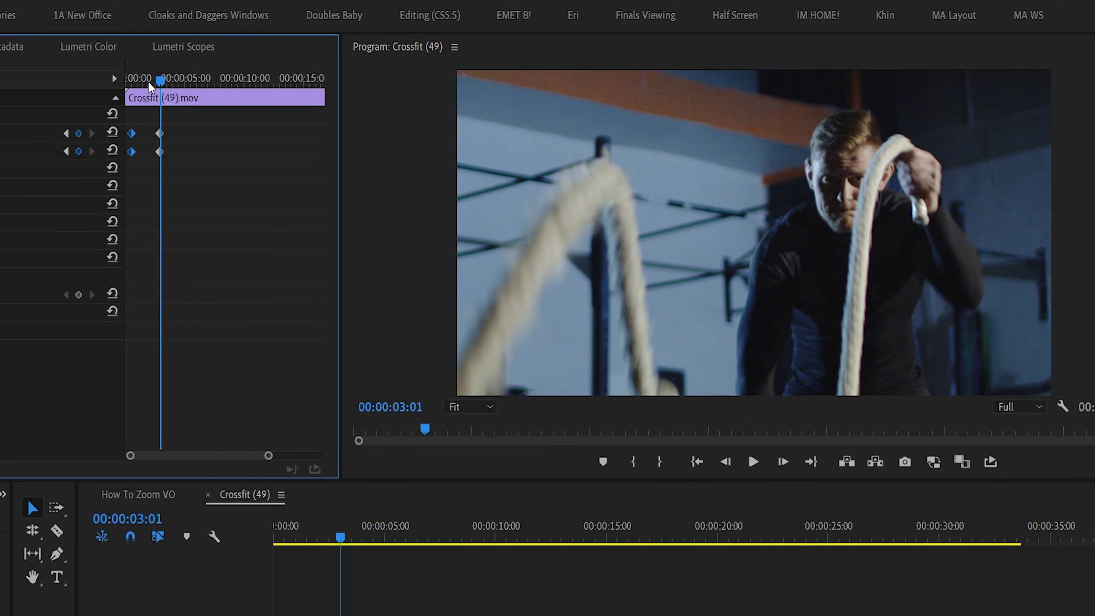
drag(152, 82, 127, 78)
key(space)
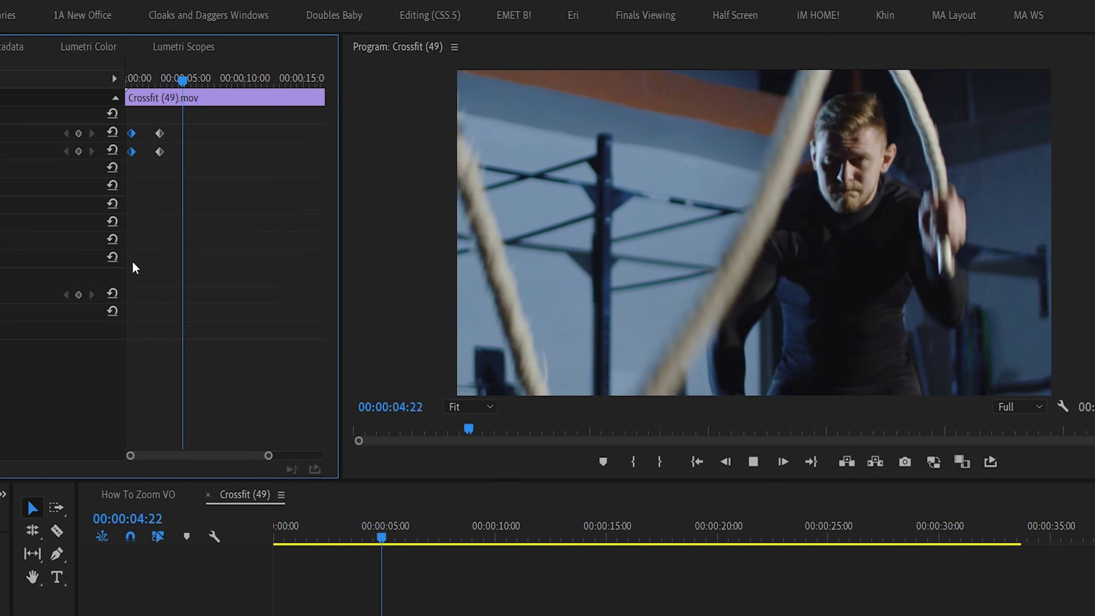
key(space)
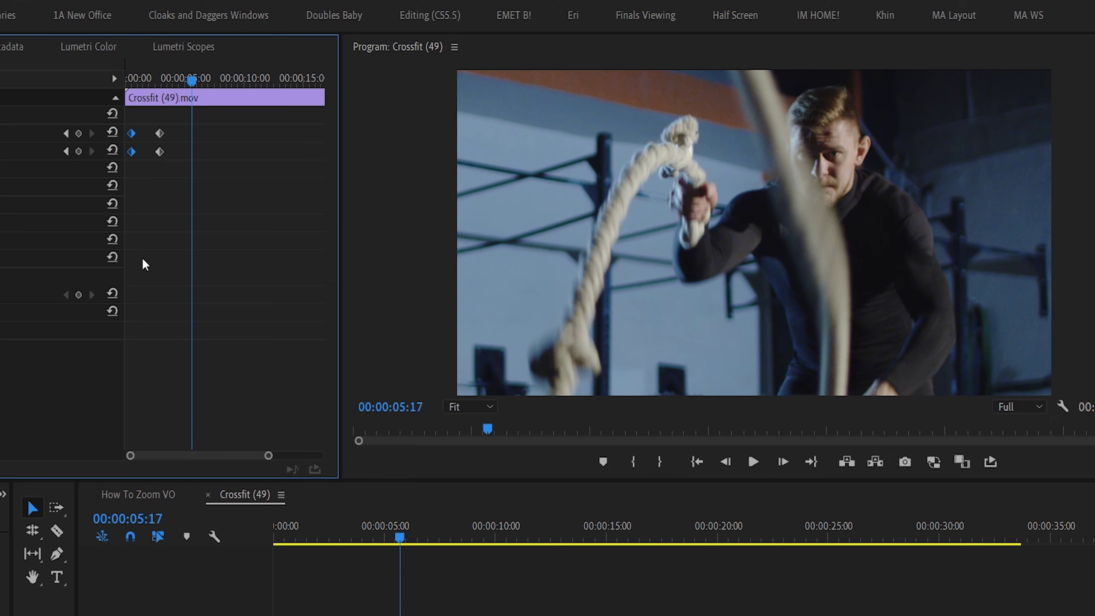
- Move the ending Position and Scale keyframes to 00:00:01:03 and preview the faster zoom
click(146, 81)
key(=)
key(=)
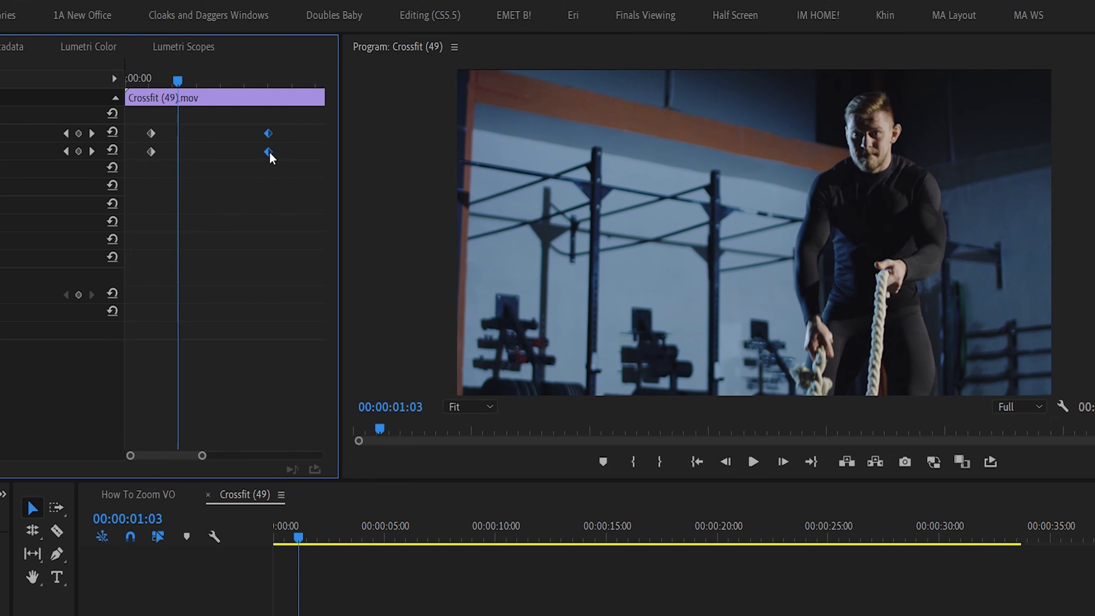
drag(269, 153, 179, 153)
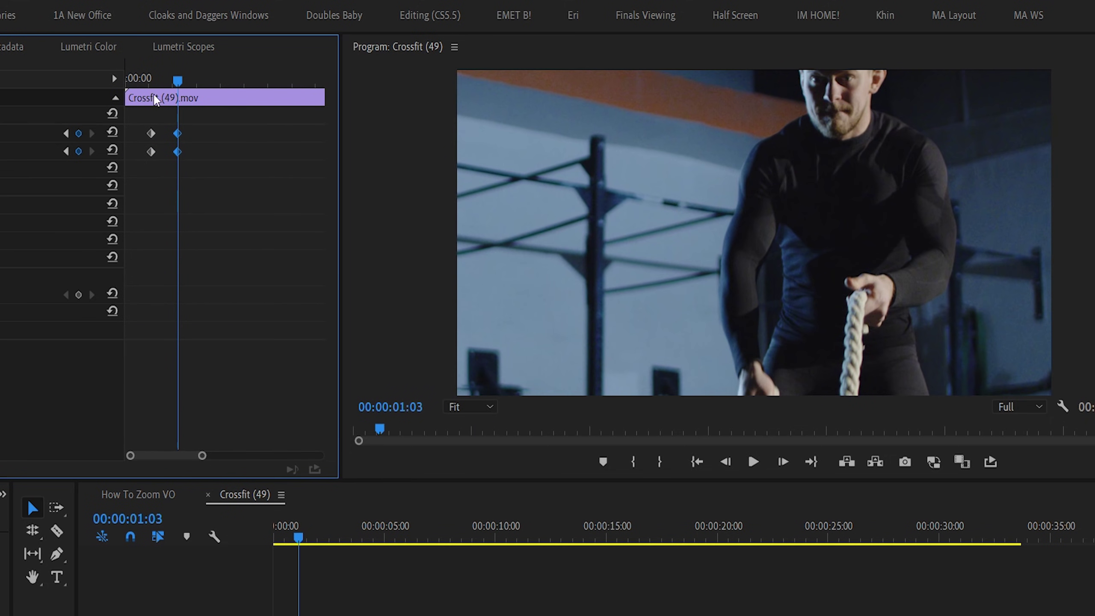
key(space)
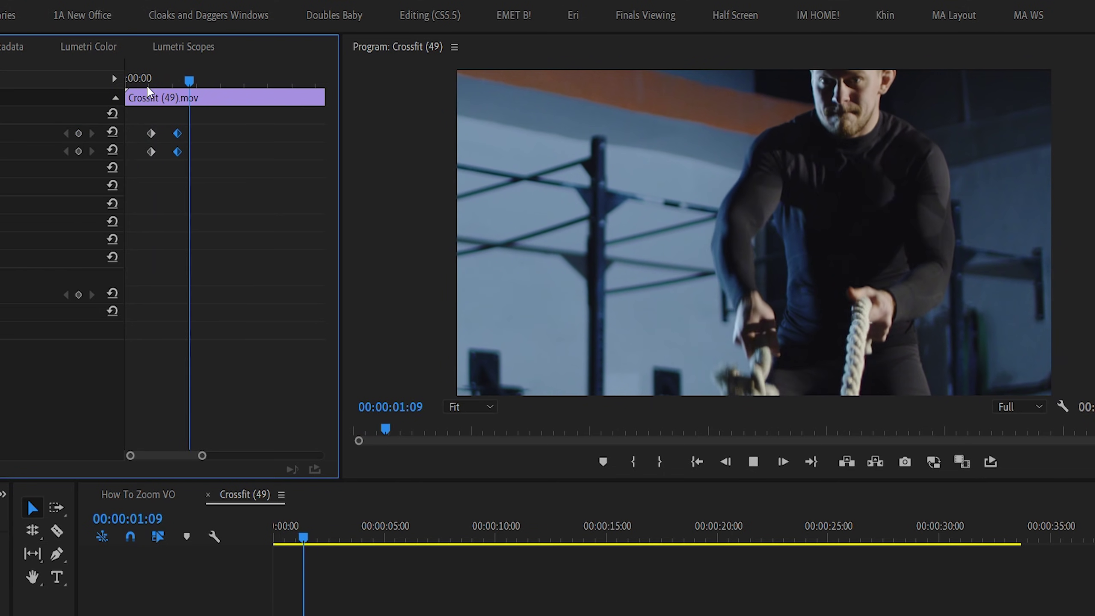
key(space)
- Move the ending Position and Scale keyframes far away from the starting ones and preview the slower zoom
drag(181, 137, 284, 142)
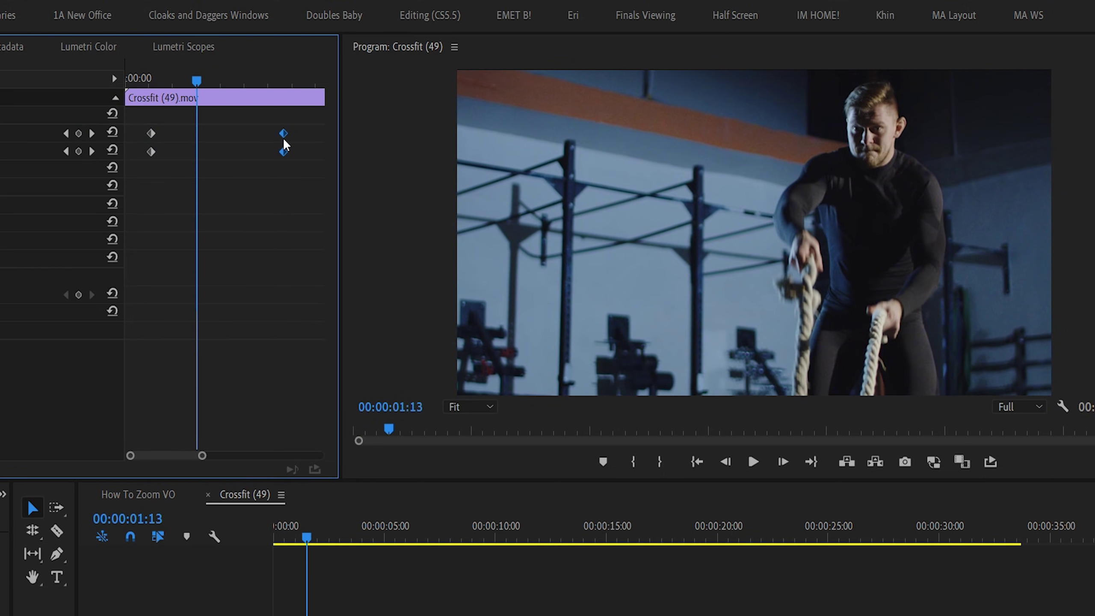
key(space)
key(space)
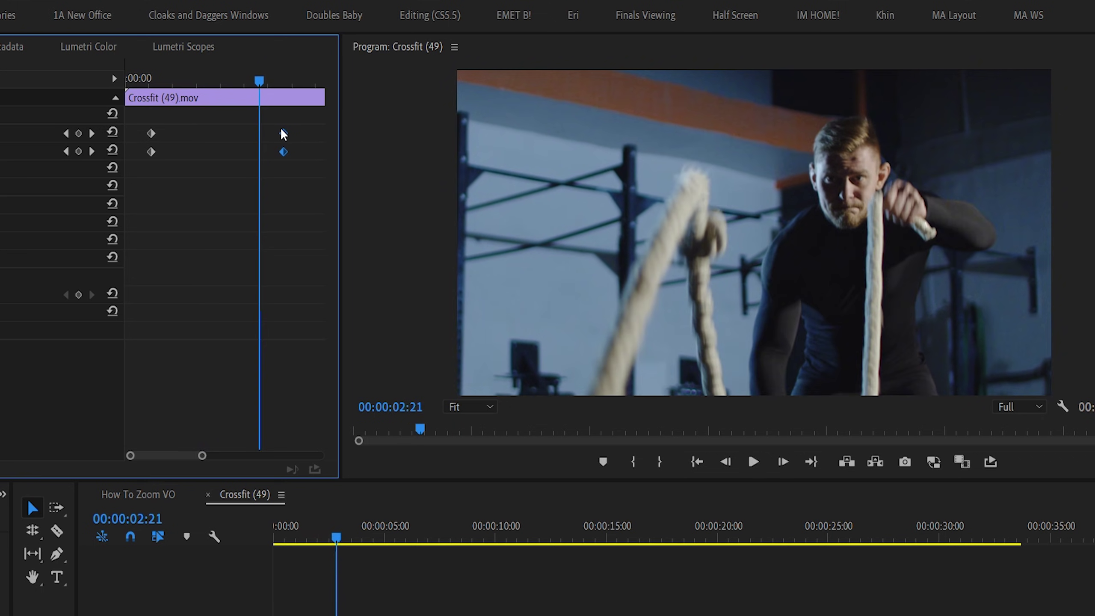
- Move the ending Position and Scale keyframes to just after the starting ones and preview the quick zoom
drag(284, 137, 168, 138)
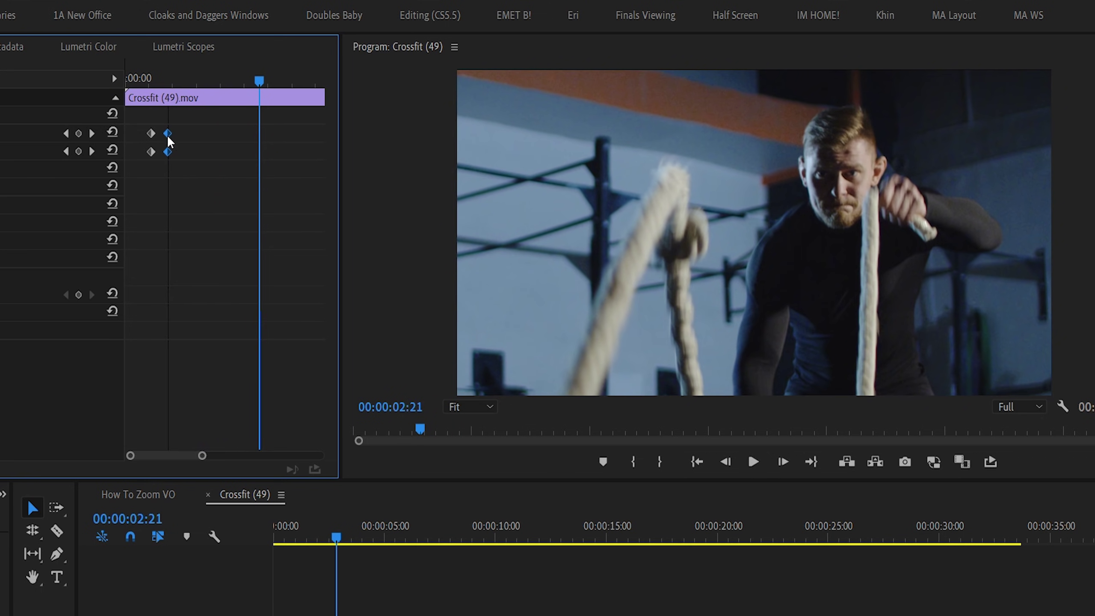
click(151, 81)
key(space)
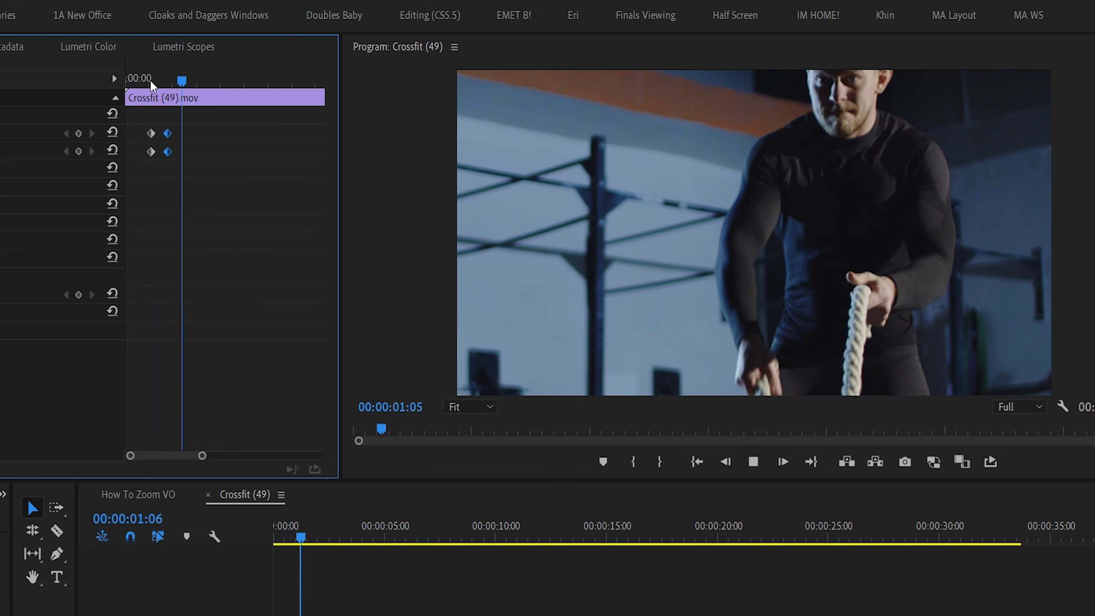
key(space)
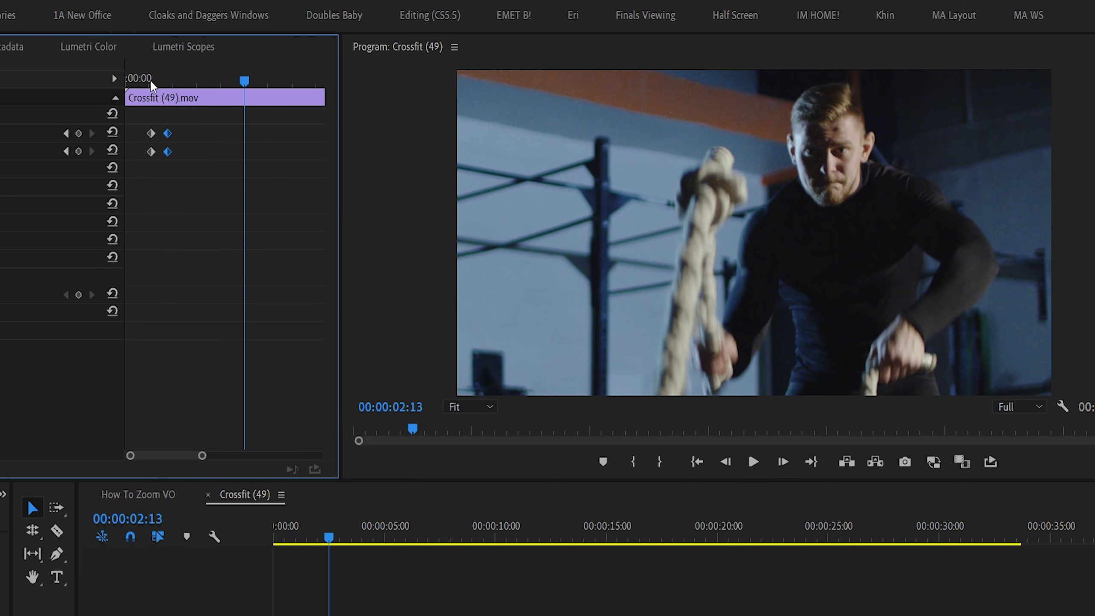
- Apply Ease Out temporal interpolation to the starting Position and Scale keyframes
right_click(167, 152)
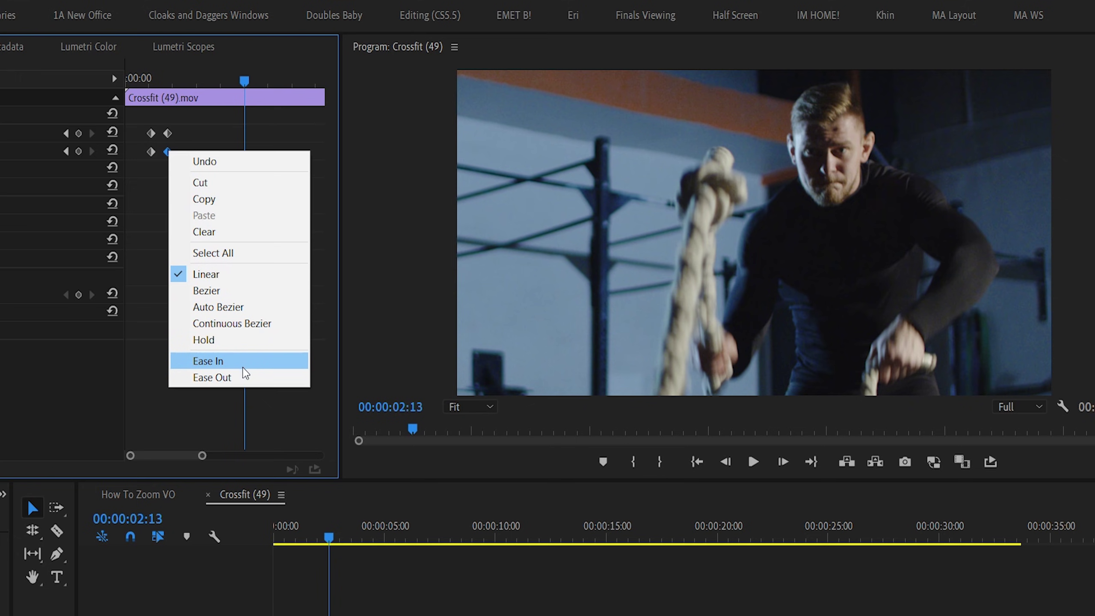
click(224, 401)
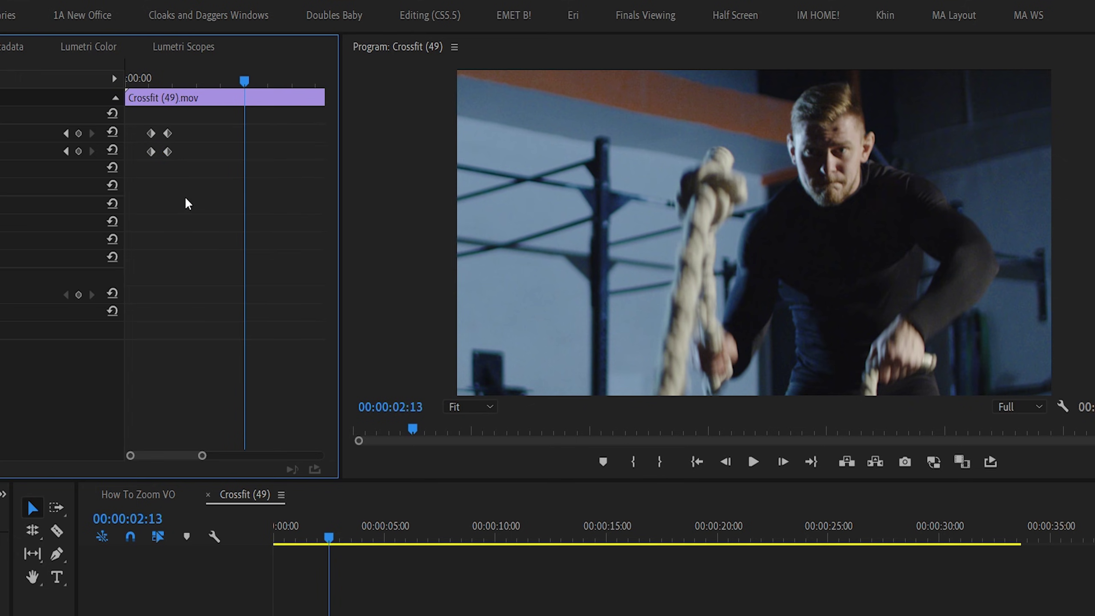
right_click(148, 134)
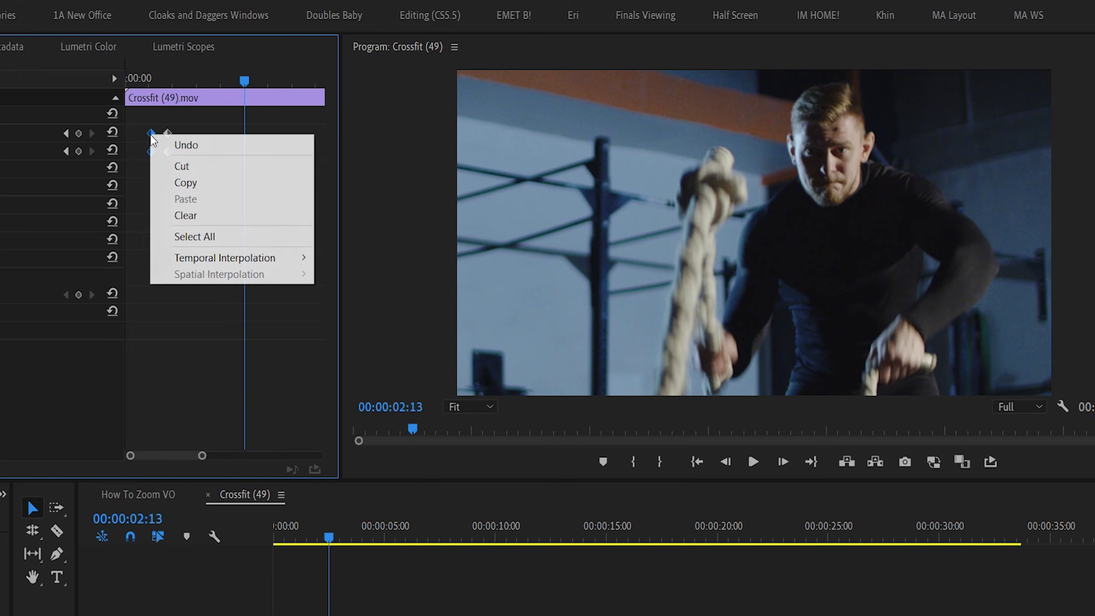
mouse_move(214, 257)
click(373, 361)
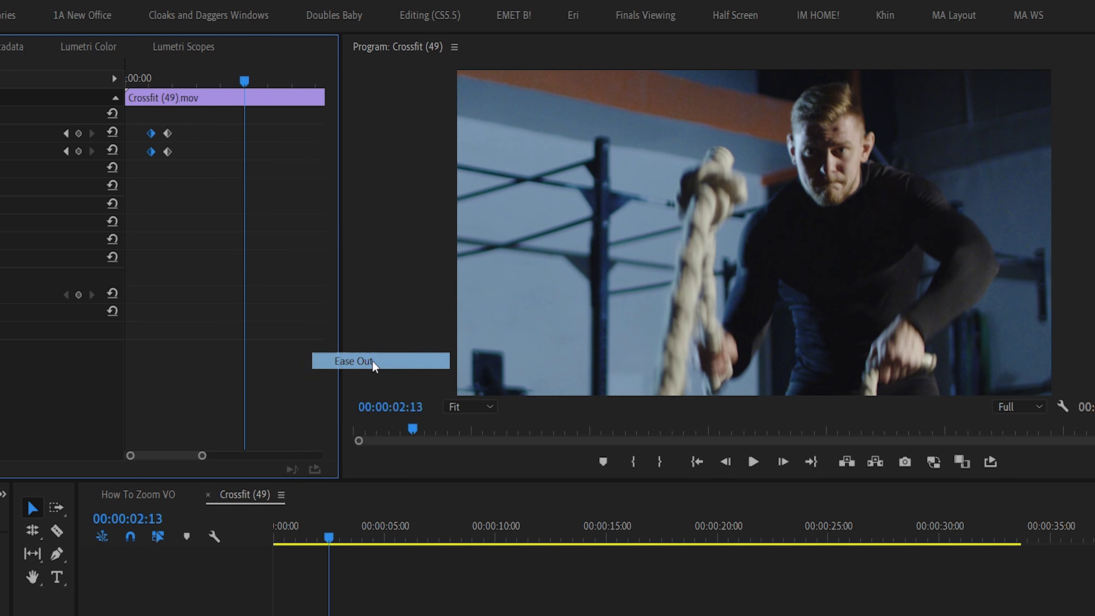
- Apply Ease In temporal interpolation to the ending Position and Scale keyframes and preview the eased zoom
right_click(168, 137)
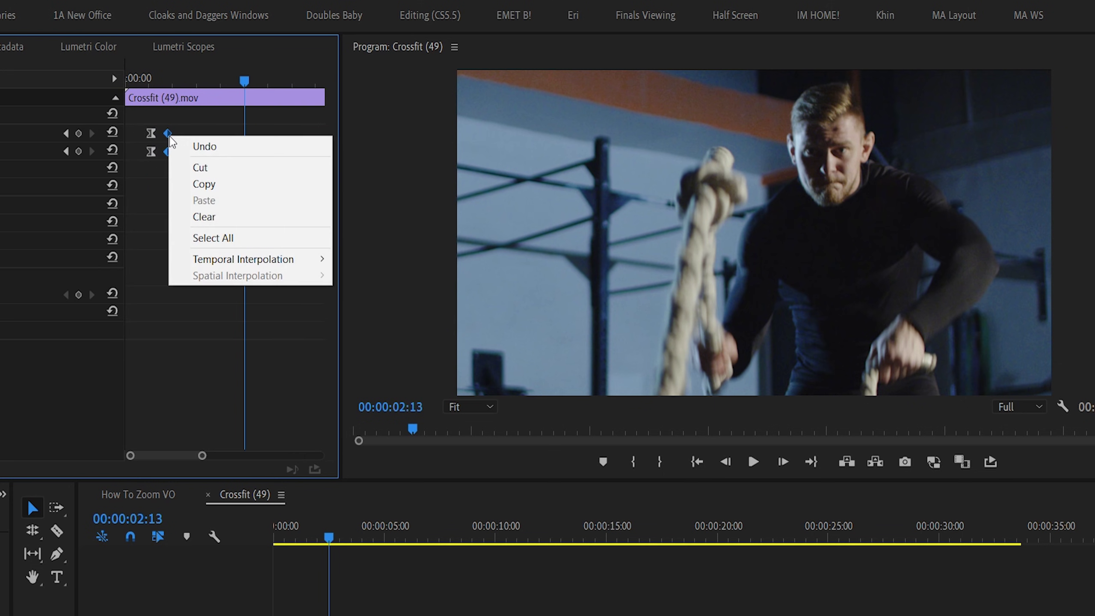
mouse_move(229, 263)
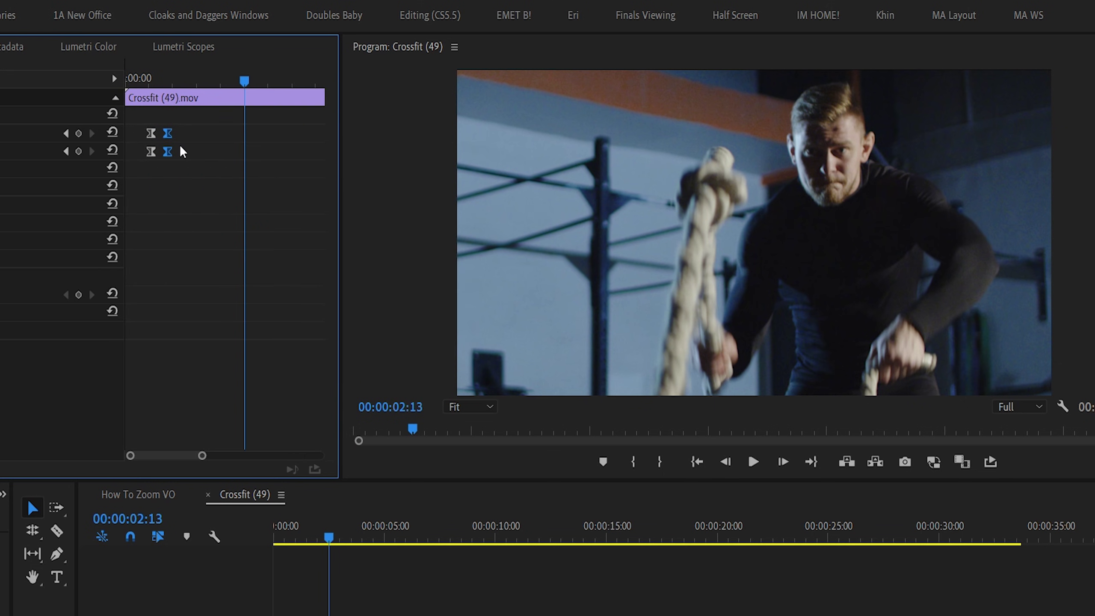
click(145, 79)
key(space)
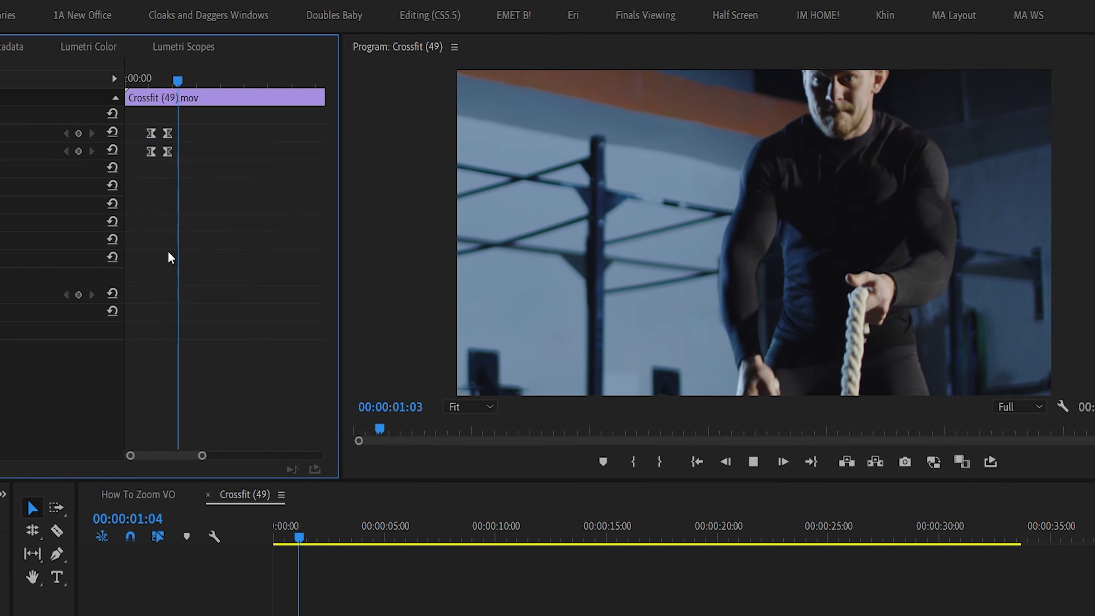
click(153, 80)
drag(153, 80, 176, 82)
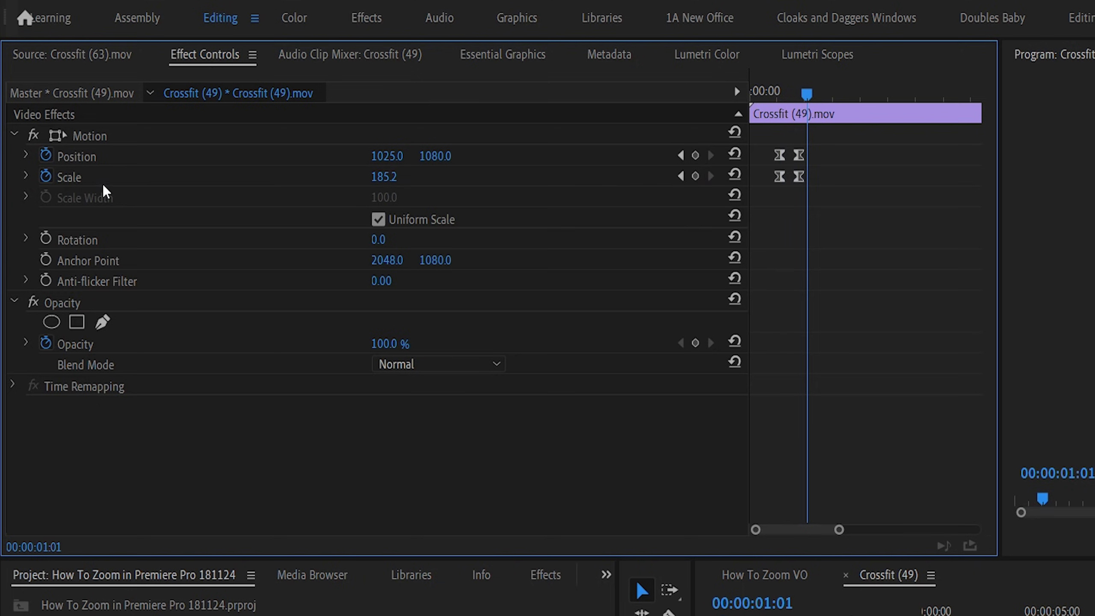
- Reveal the Scale property's value and velocity graphs and select both Scale keyframes
click(26, 176)
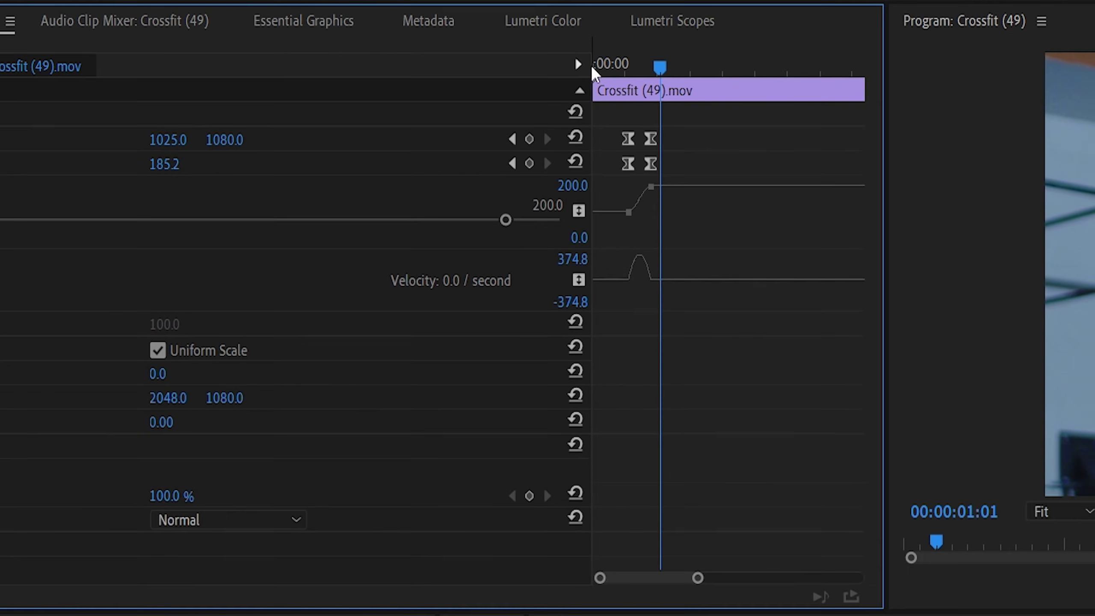
click(793, 90)
key(=)
key(=)
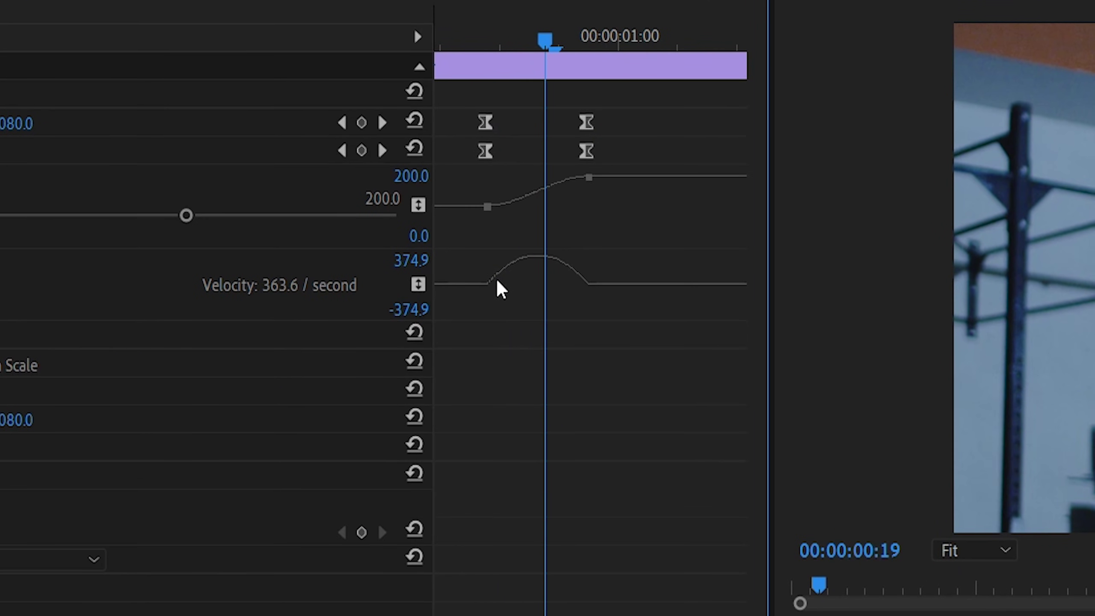
click(2, 150)
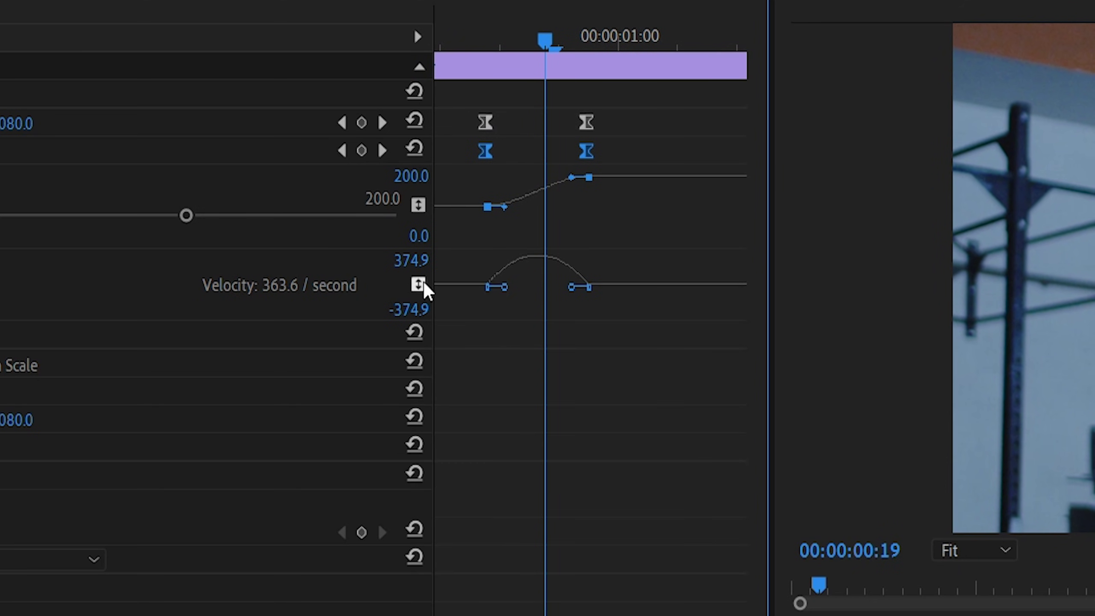
- Reshape the Scale velocity curve with its easing handles and preview the resulting zoom
drag(504, 287, 568, 291)
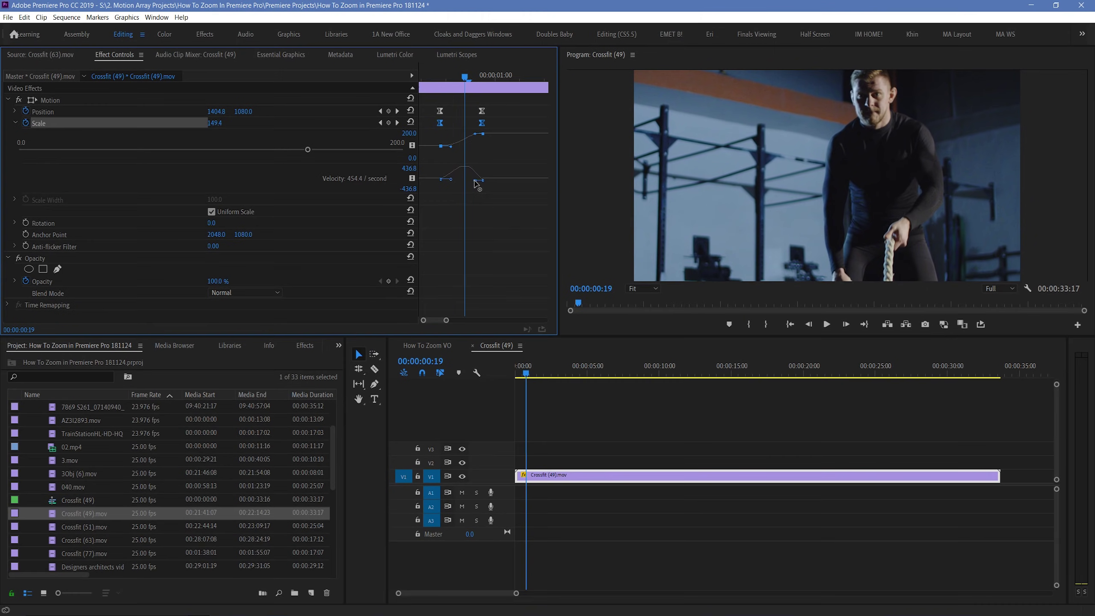
drag(474, 181, 474, 182)
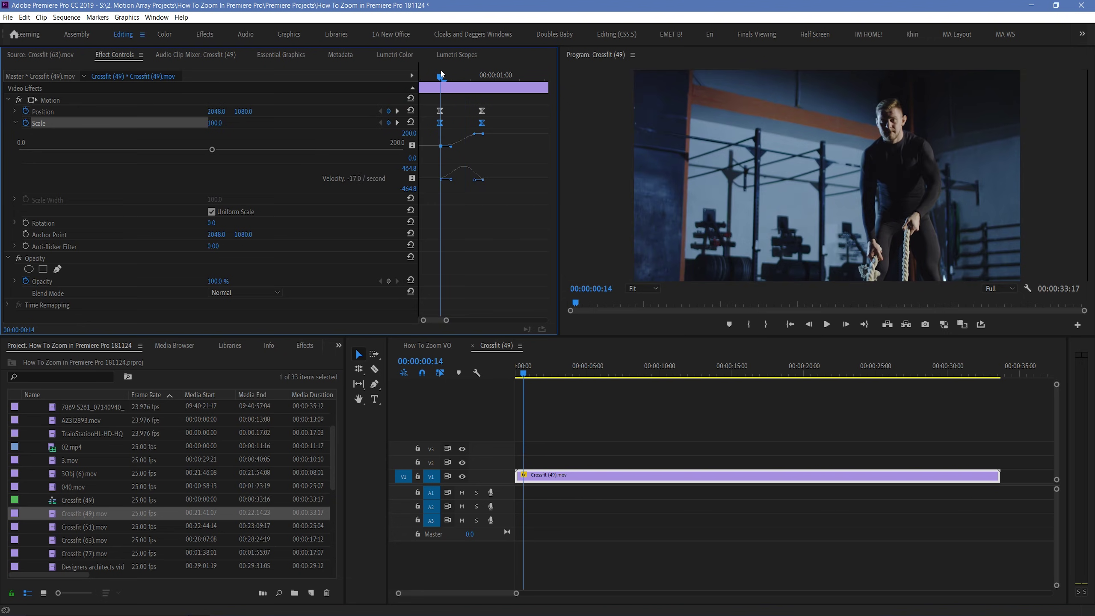
key(space)
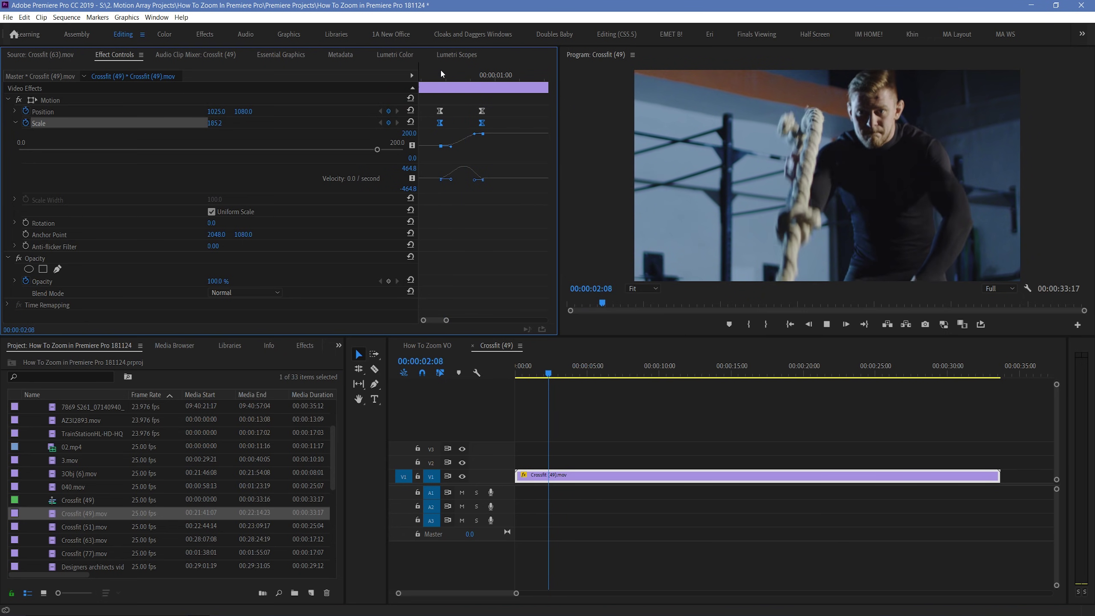
key(space)
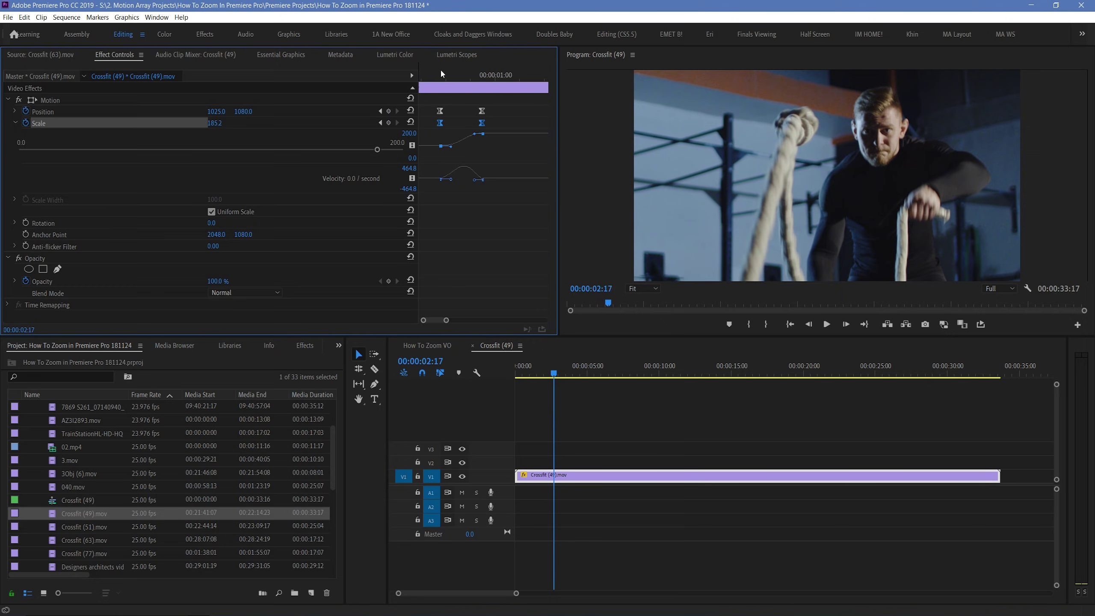
- Delete all Motion Position and Scale keyframes from the Crossfit (49) clip and deselect the clip
drag(533, 259, 369, 36)
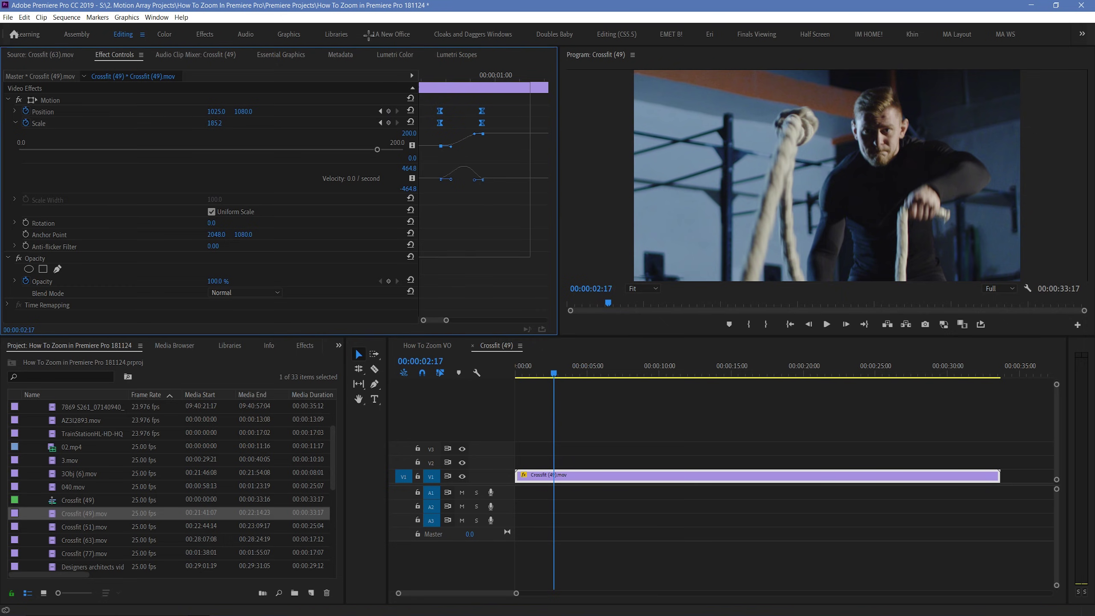
key(Delete)
click(608, 391)
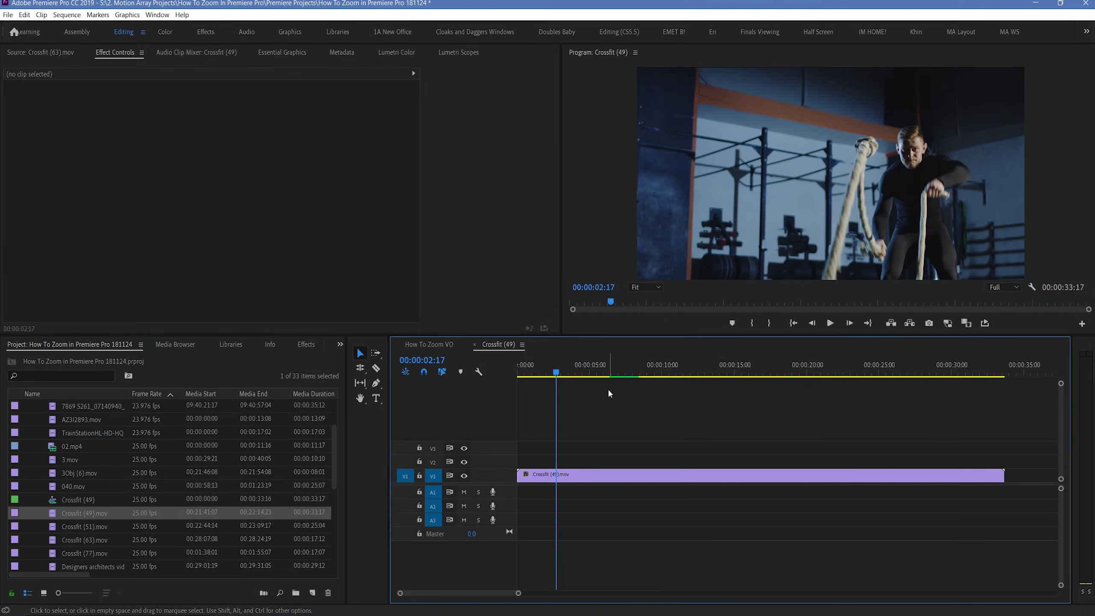
- Search the effects for "transform" and apply the Distort Transform effect to the Crossfit (49) clip
click(305, 348)
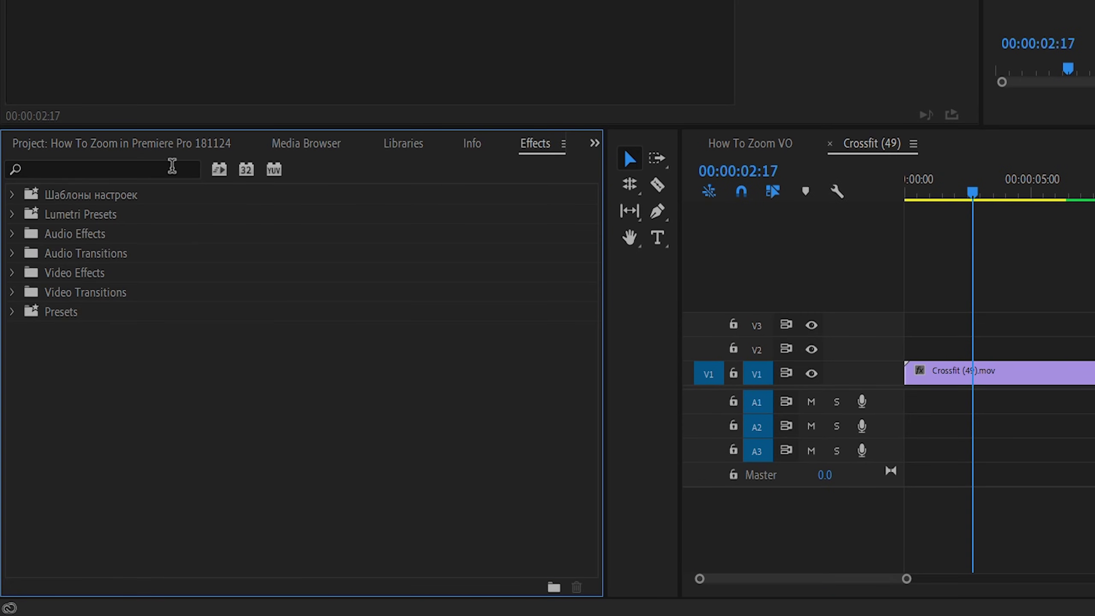
click(172, 165)
text(transform)
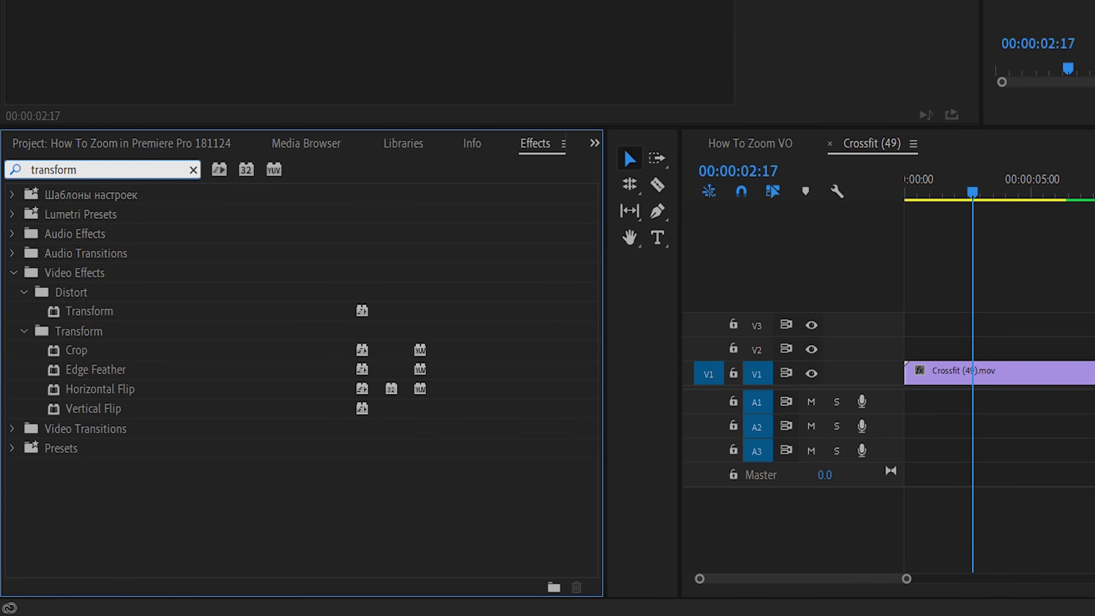
drag(87, 312, 1014, 367)
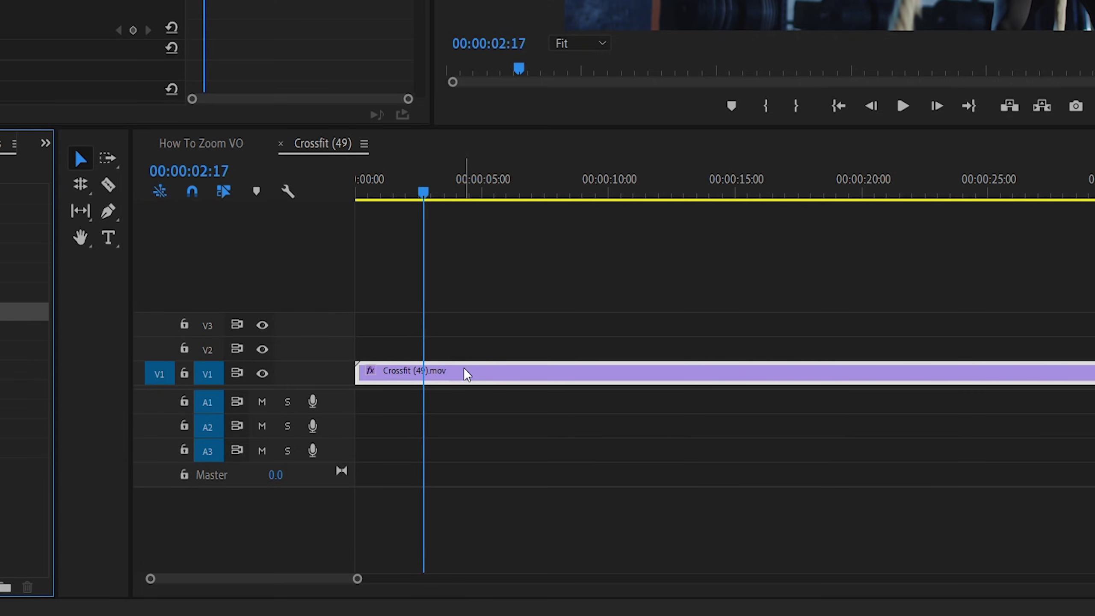
drag(465, 370, 467, 372)
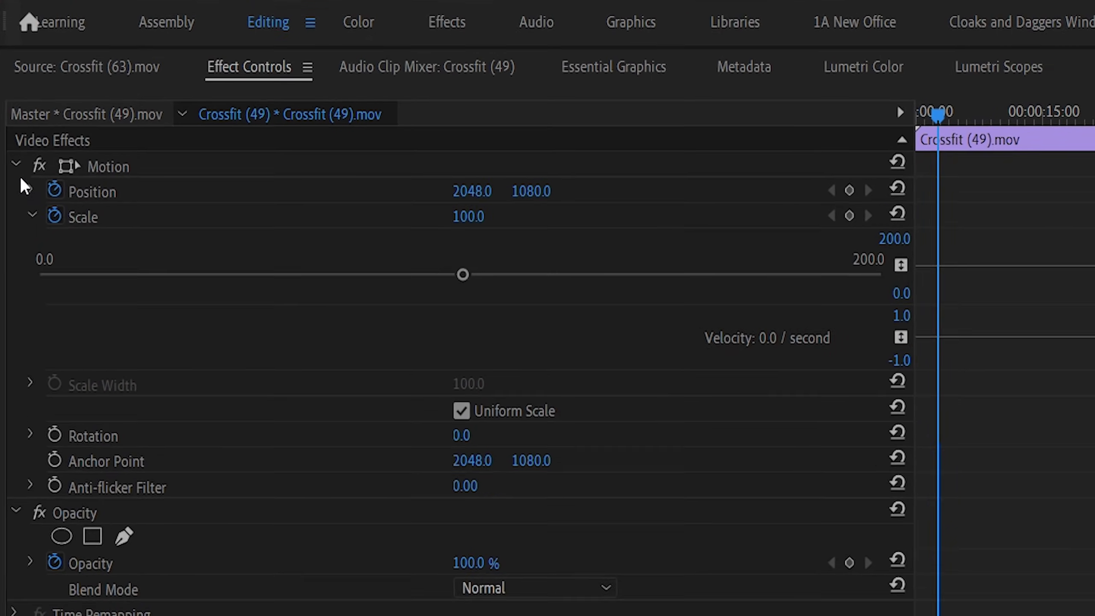
- Add starting Scale and Position keyframes in the clip's Transform effect at 00:00:02:17
click(8, 100)
click(18, 171)
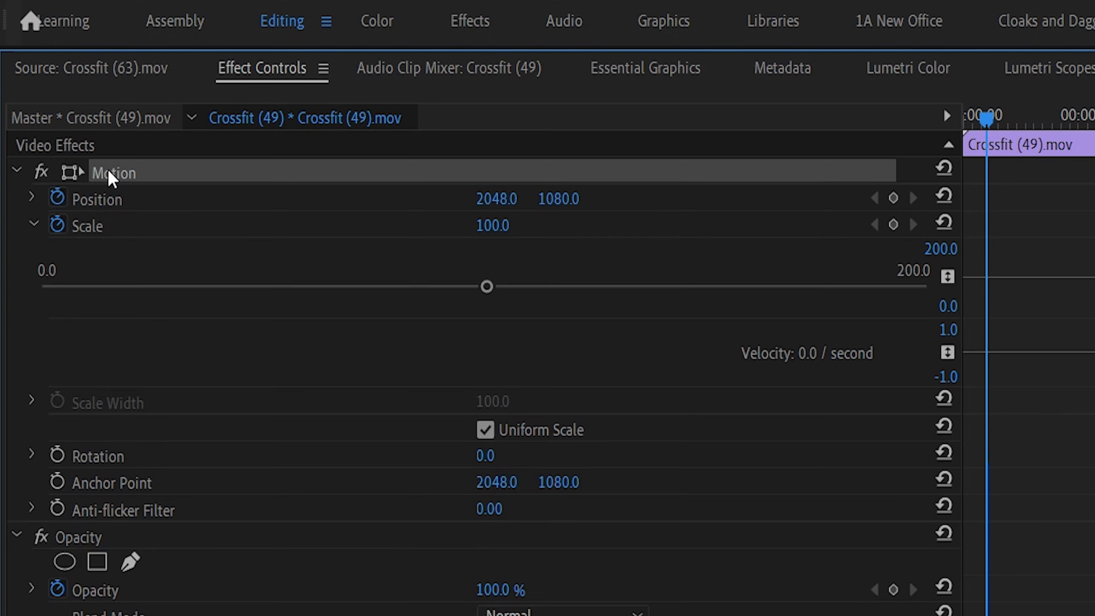
scroll(1049, 443, down, 10)
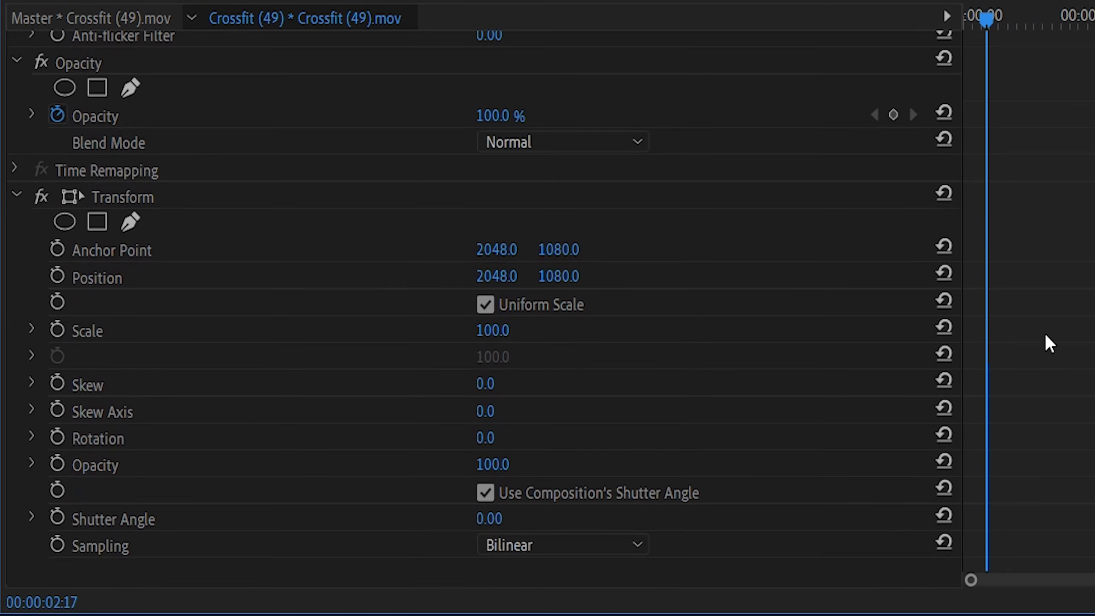
click(124, 193)
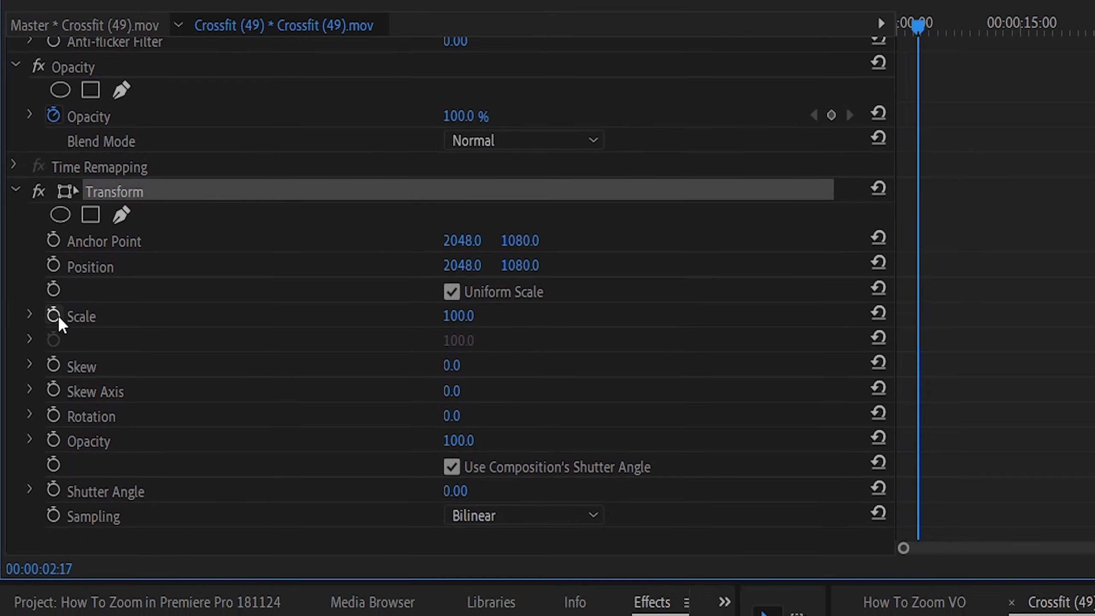
click(57, 330)
click(58, 275)
- Create ending Transform keyframes with Scale 228.3 and Position 553, 1197, and preview the zoom
drag(869, 516, 883, 517)
drag(337, 263, 423, 263)
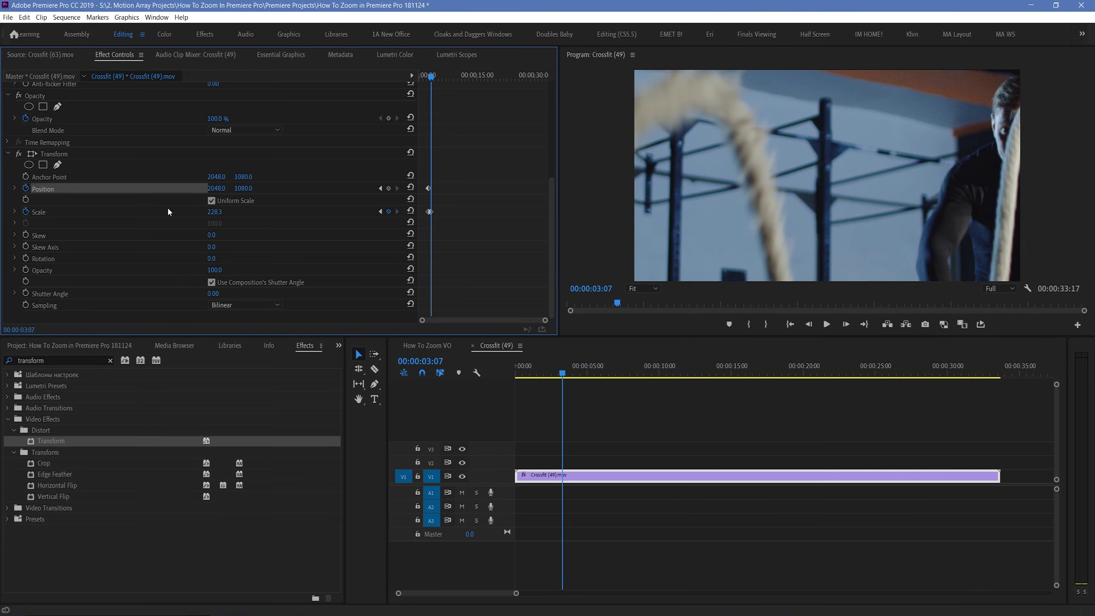
drag(339, 227, 216, 227)
drag(214, 189, 153, 189)
drag(244, 188, 277, 189)
click(430, 74)
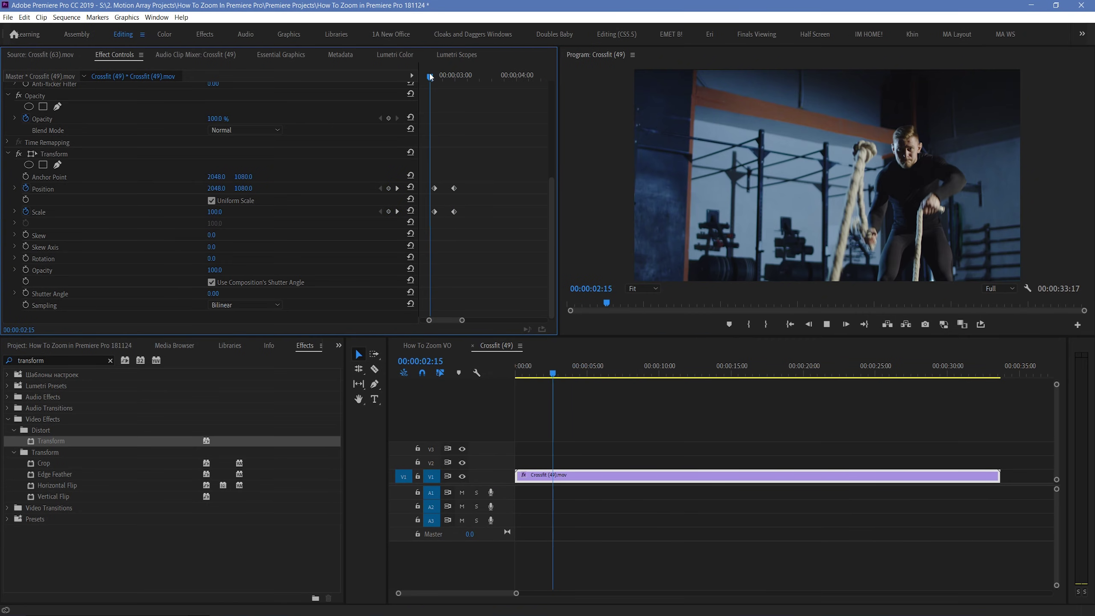
key(space)
key(space)
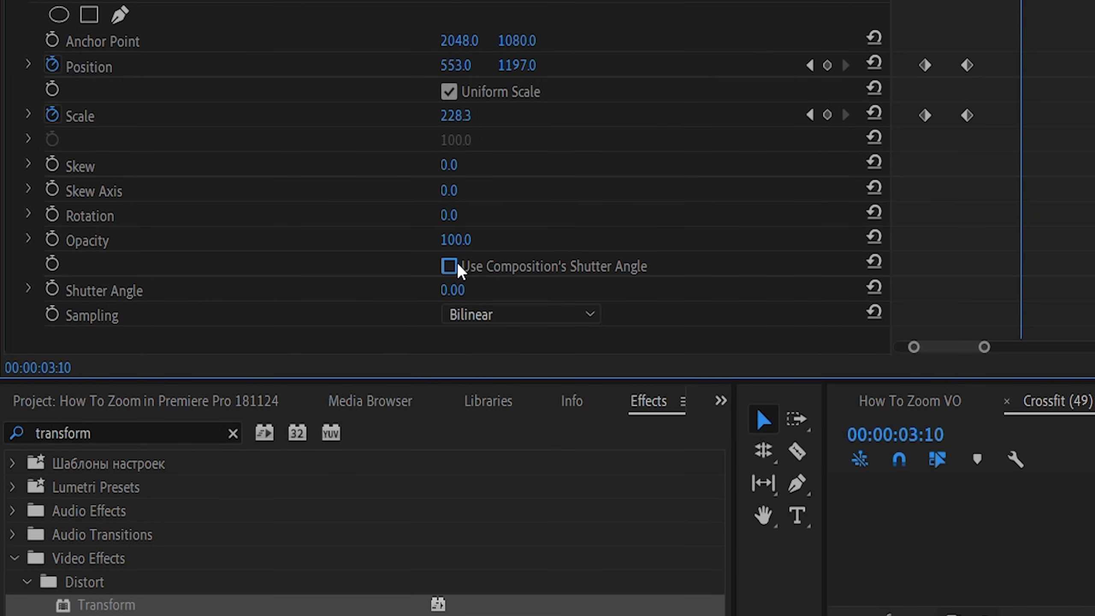
- Turn off Use Composition's Shutter Angle in the Transform effect, set Shutter Angle to 180, and preview the motion blur
text(180)
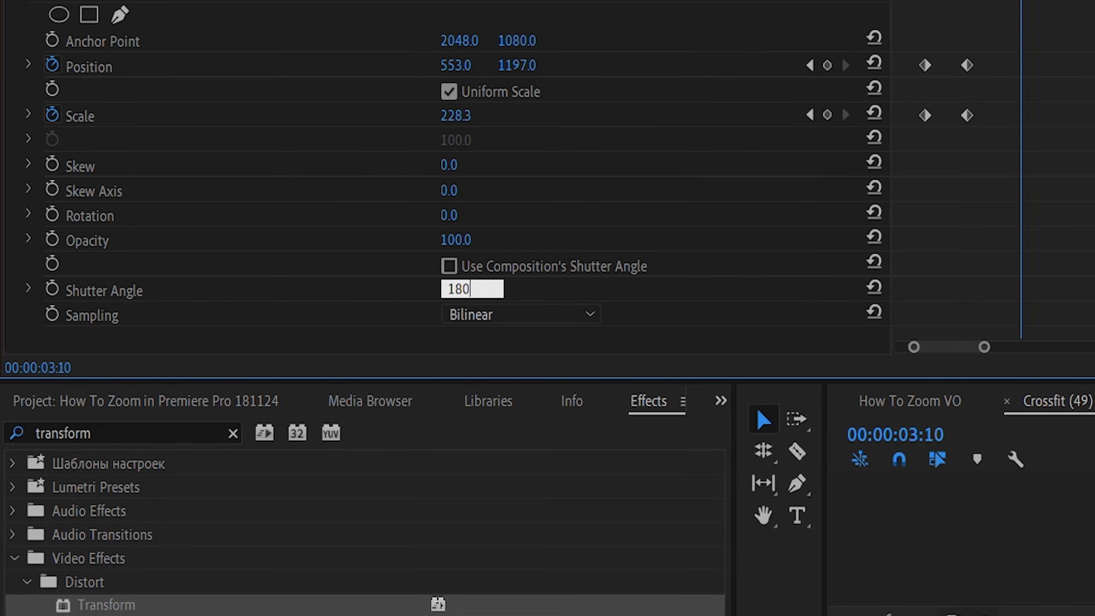
drag(469, 78, 444, 119)
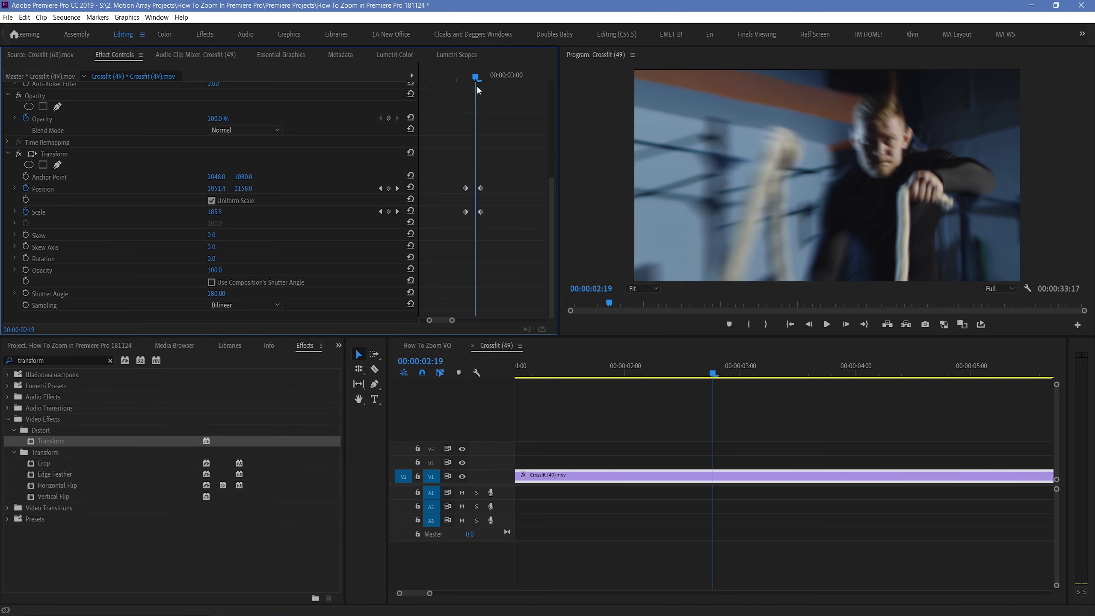
key(space)
key(space)
key(minus)
key(minus)
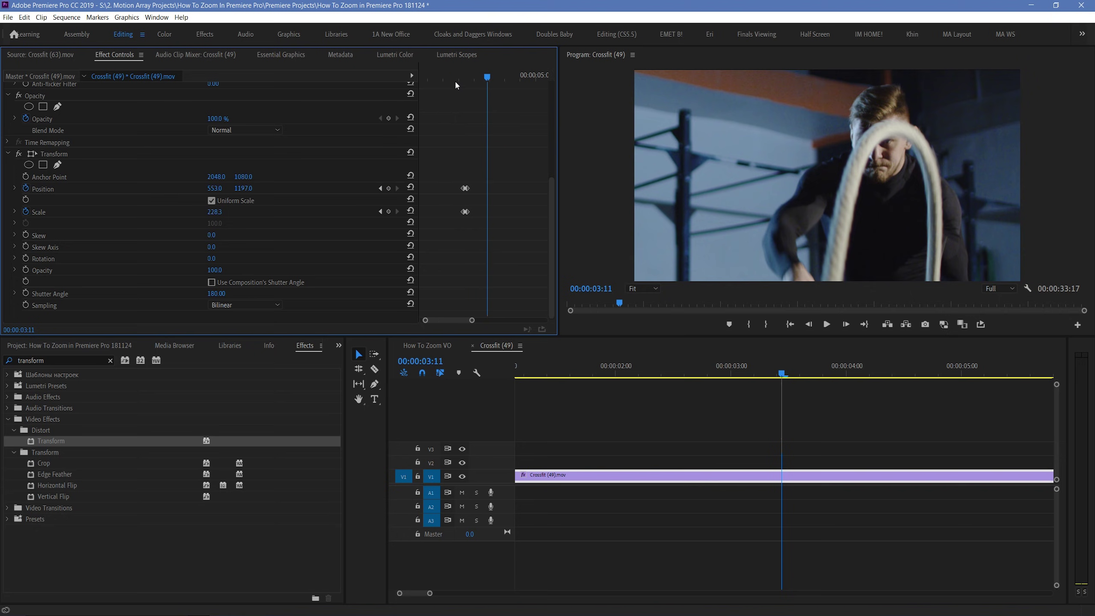
click(435, 81)
key(space)
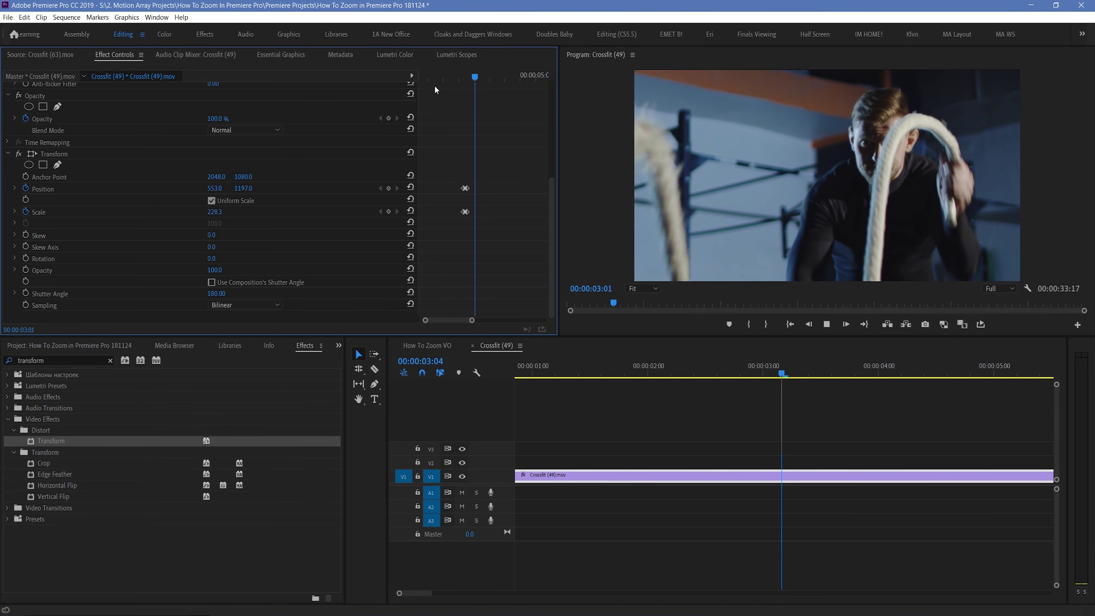
key(space)
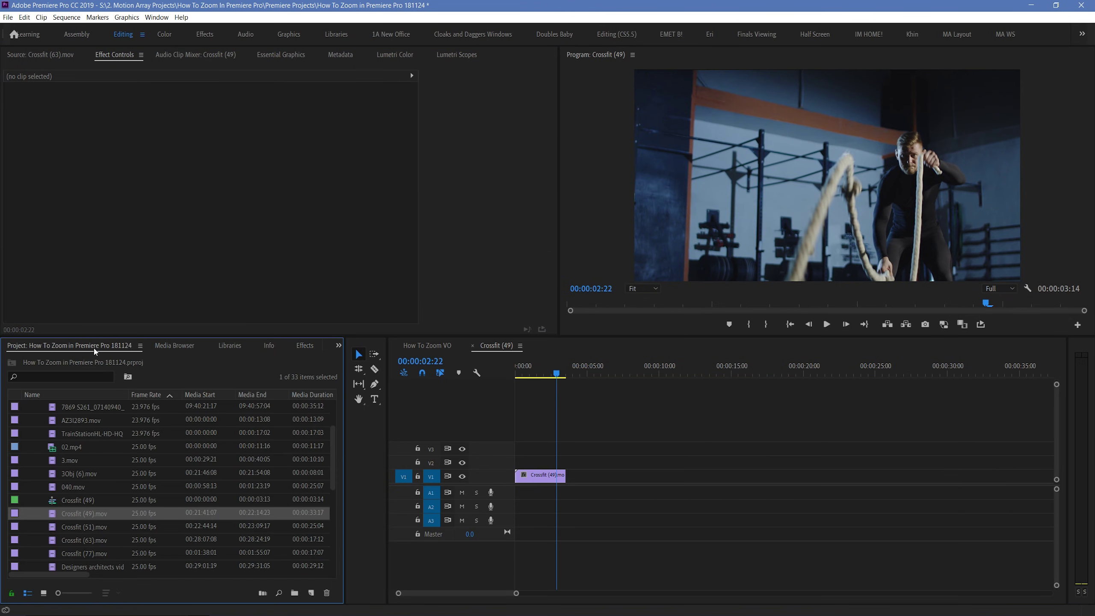
- Add Crossfit (63).mov directly after Crossfit (49) on V1 and create a 4096 x 2160, 25 fps adjustment layer
drag(82, 543, 651, 482)
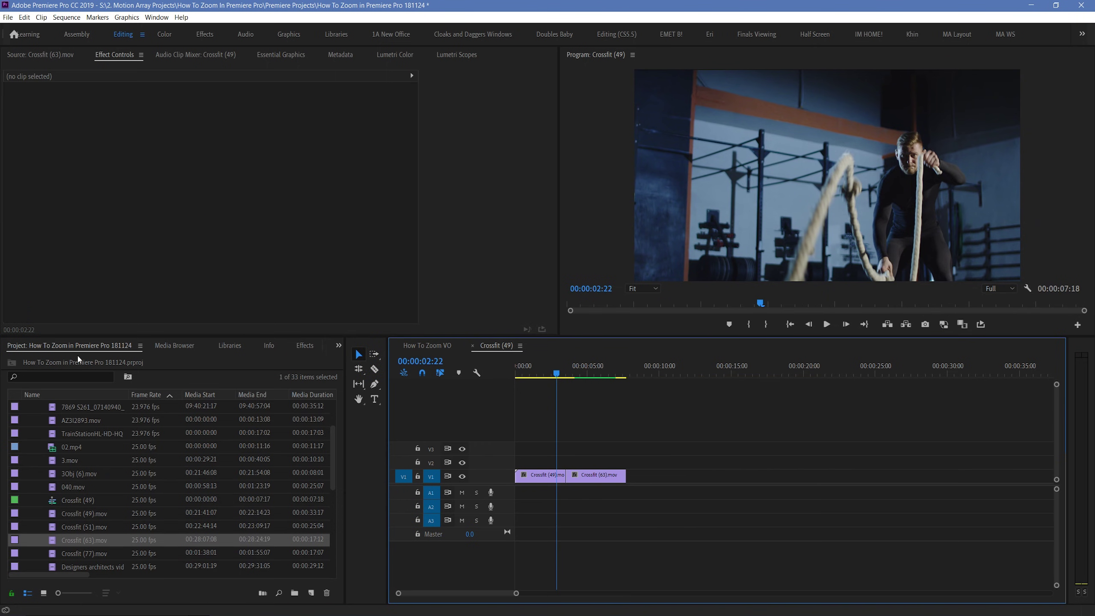
right_click(107, 487)
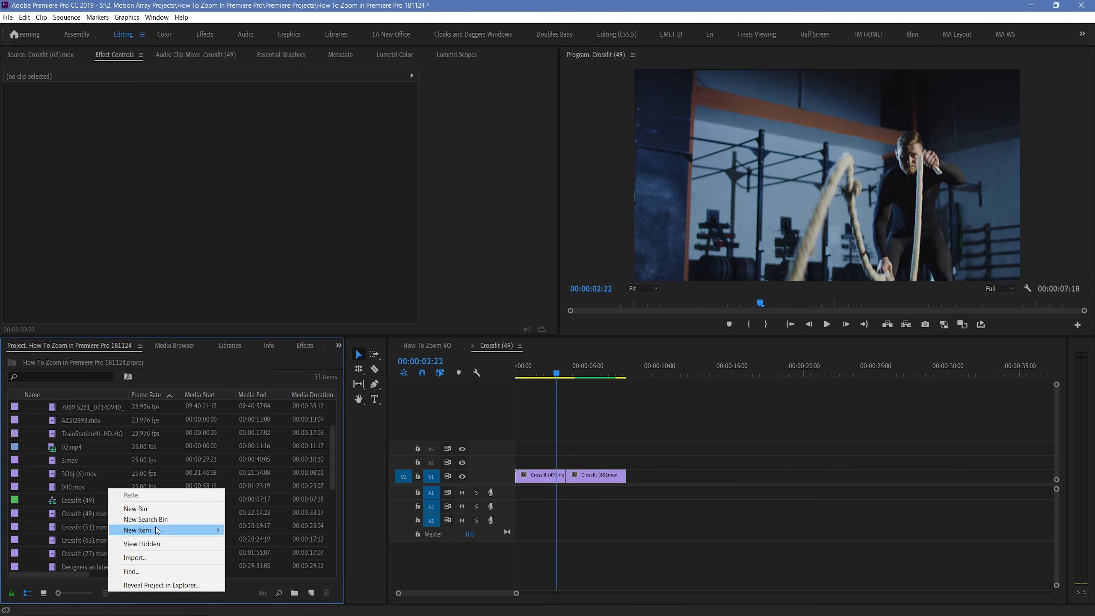
mouse_move(154, 528)
click(288, 455)
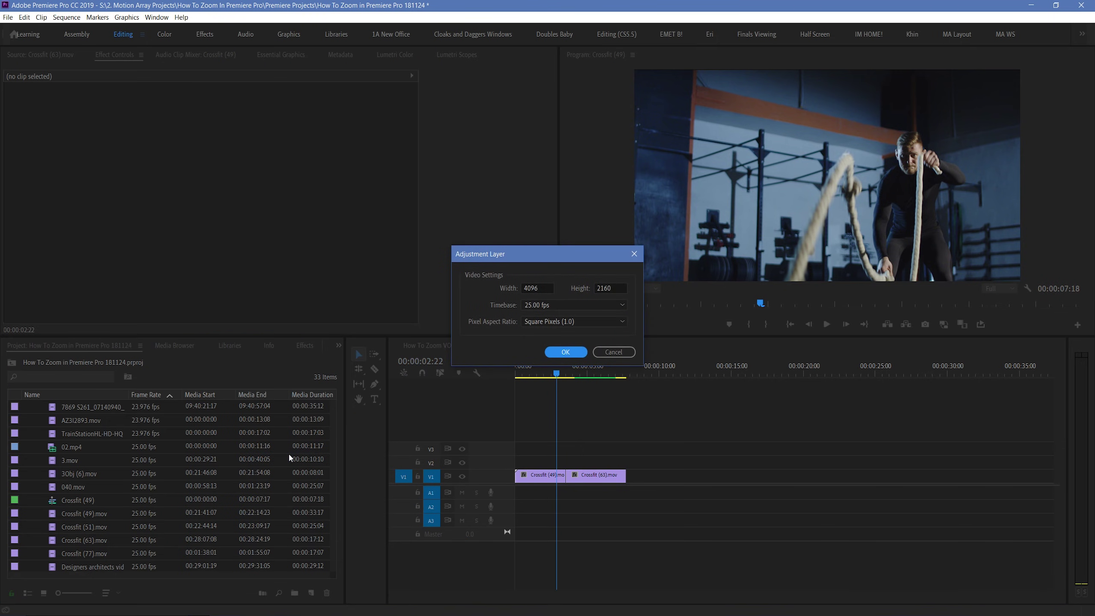
key(Return)
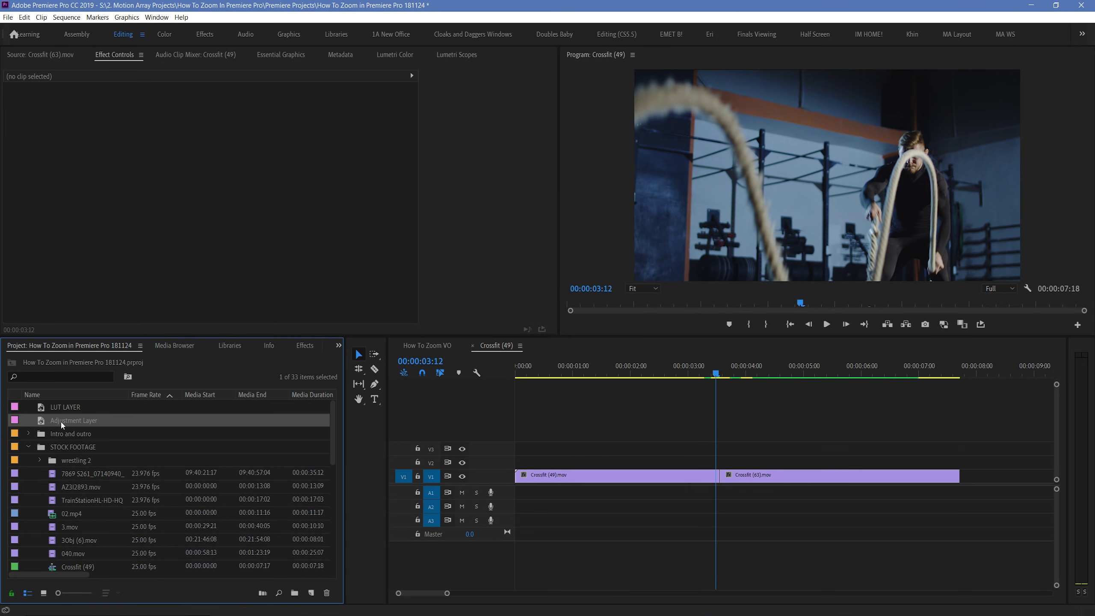
- Place the adjustment layer on V3 over the cut between the clips, split it near 00:00:04:00, and delete the remainder
drag(61, 421, 680, 446)
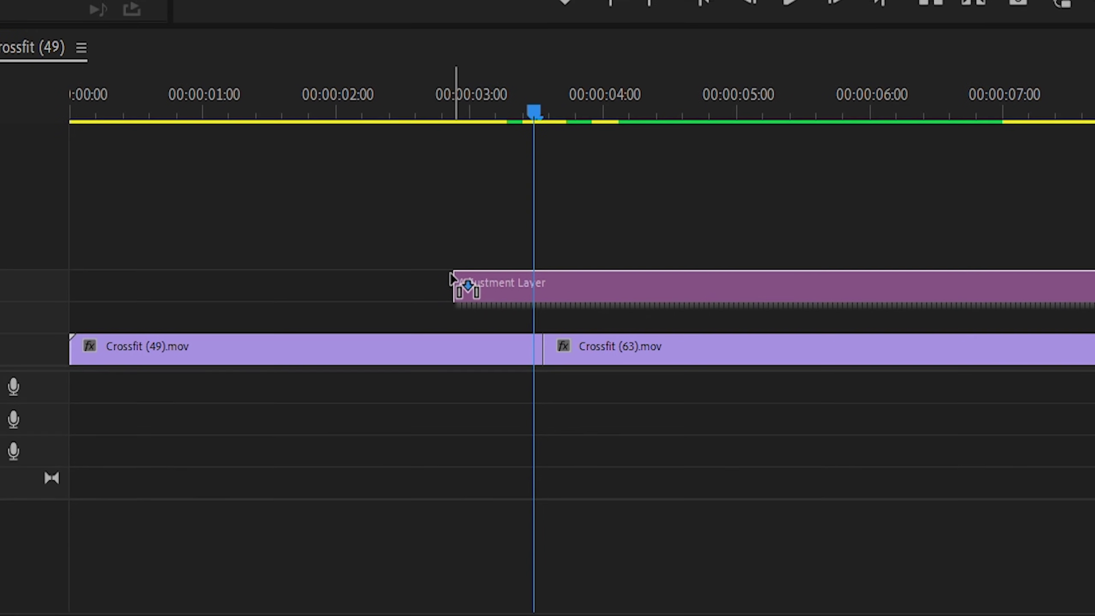
drag(450, 278, 484, 276)
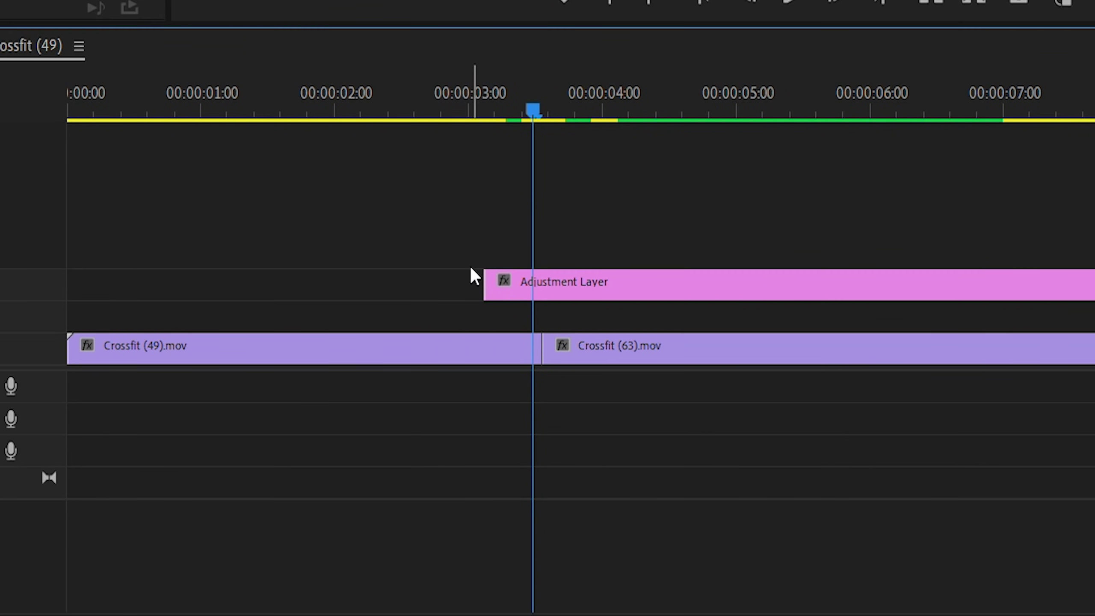
click(603, 295)
key(v)
click(642, 286)
key(Delete)
- Trim the adjustment layer to run from 00:00:03:11 to about 00:00:03:17, three frames either side of the cut
key(equal)
key(equal)
drag(588, 110, 561, 138)
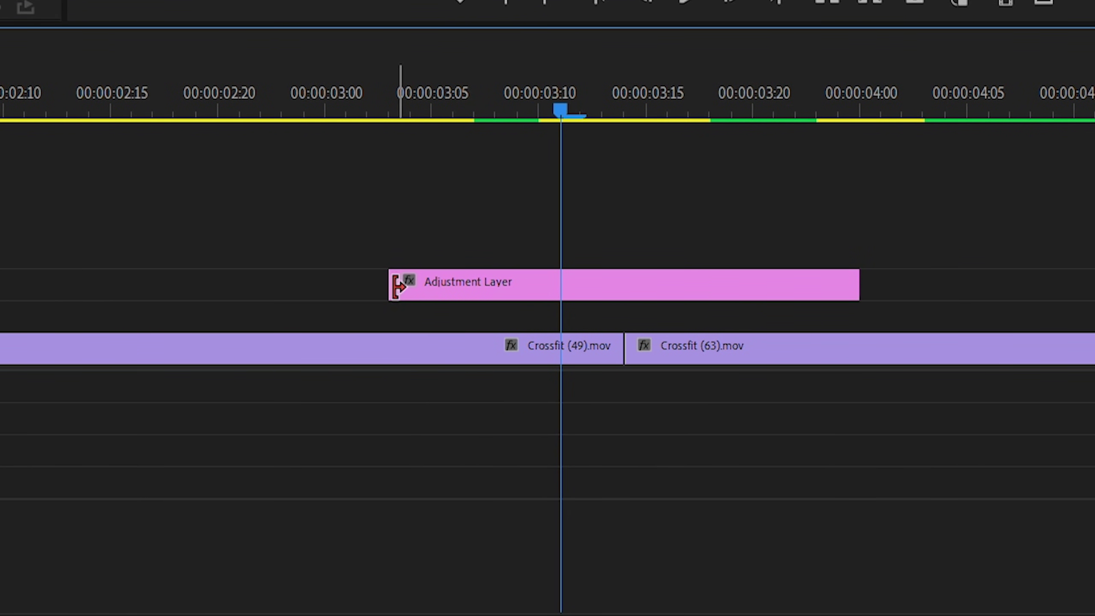
drag(397, 287, 560, 285)
drag(859, 285, 688, 287)
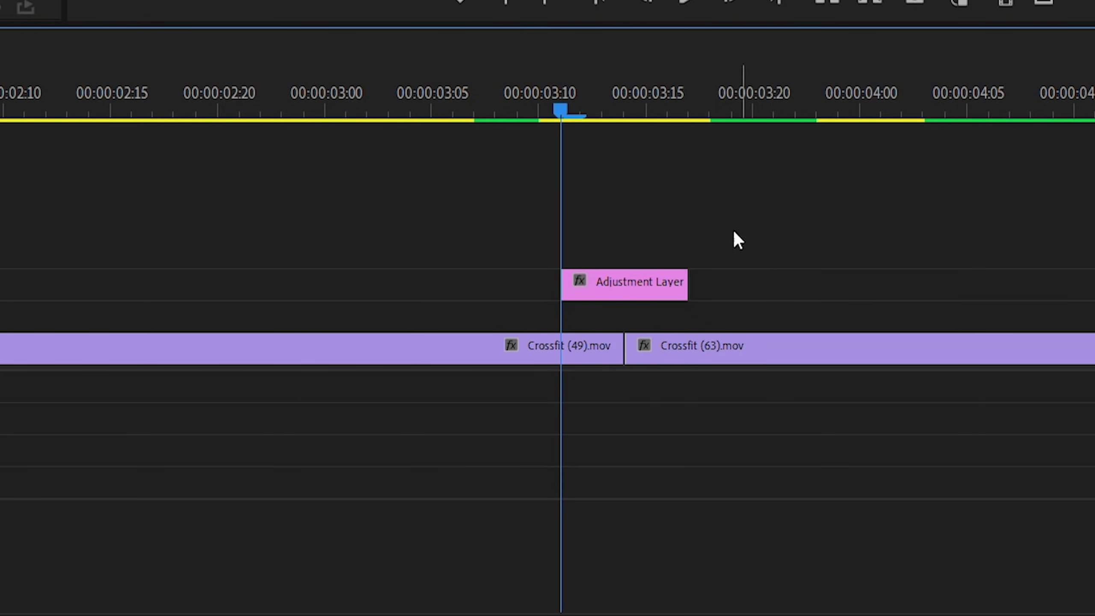
- Apply the Transform effect to the adjustment layer and add a starting Scale keyframe in it at 00:00:03:11
click(201, 309)
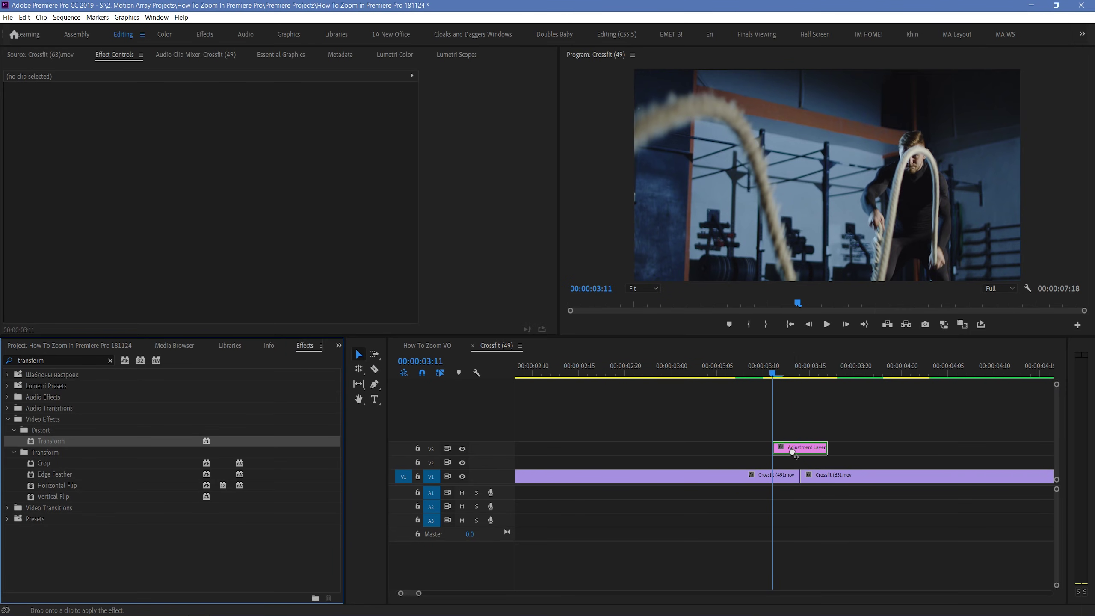
drag(792, 451, 793, 452)
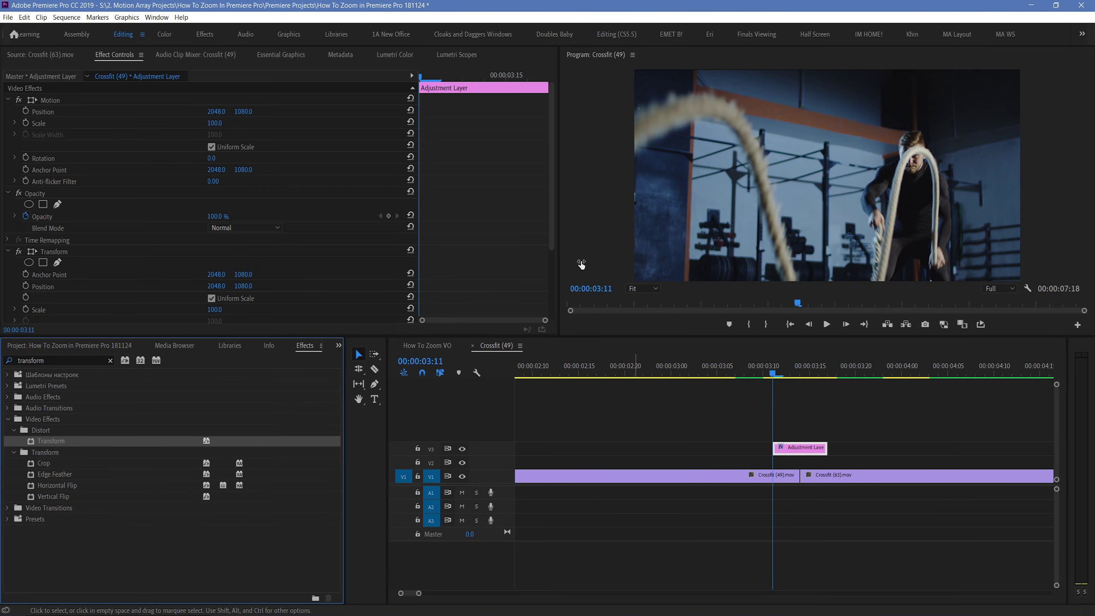
drag(551, 219, 560, 308)
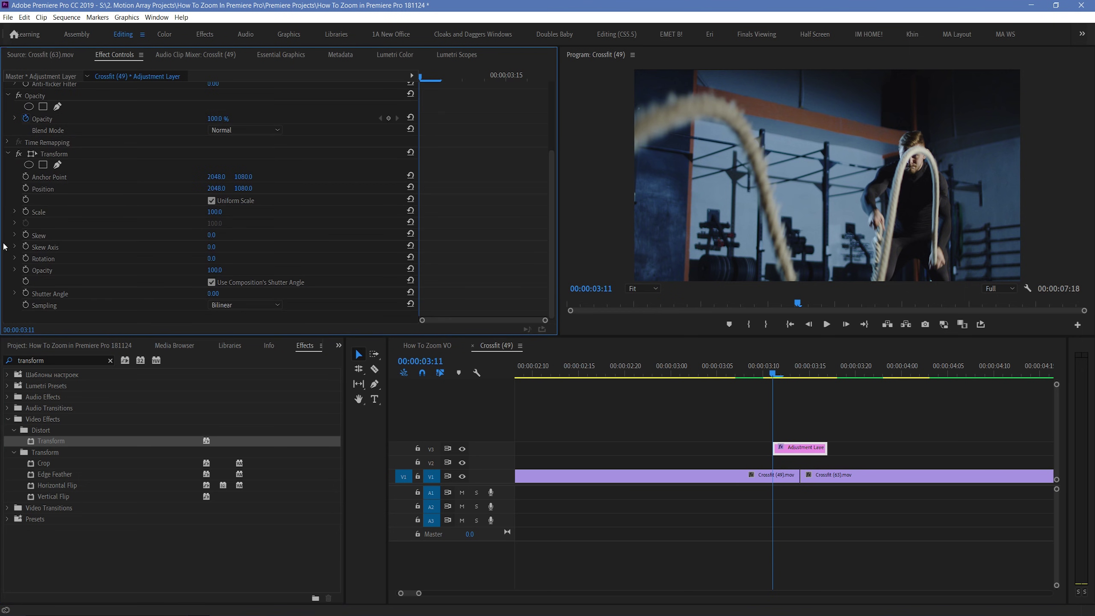
click(26, 211)
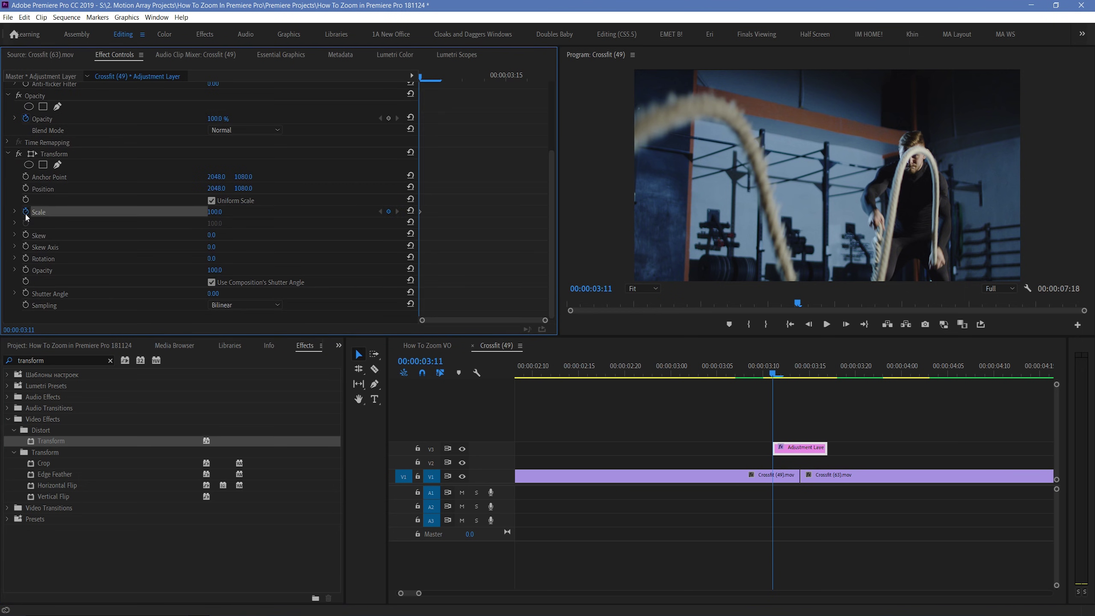
- Add an ending Scale keyframe of 300 in the adjustment layer's Transform effect at 00:00:03:16
click(827, 405)
key(Right)
key(Right)
key(Right)
key(Right)
key(Right)
key(Right)
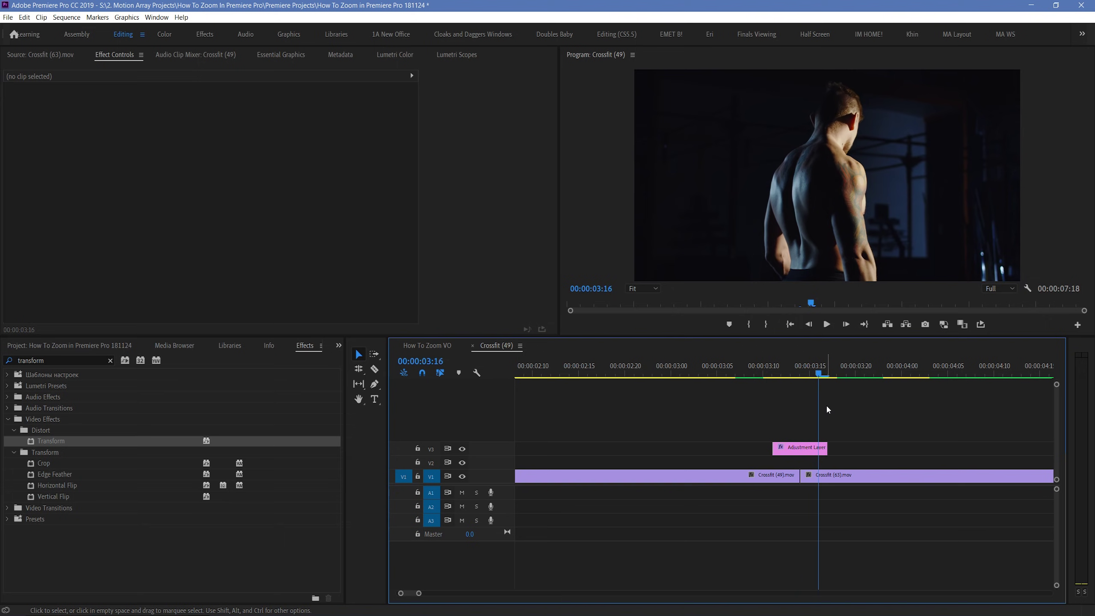
key(Left)
click(821, 449)
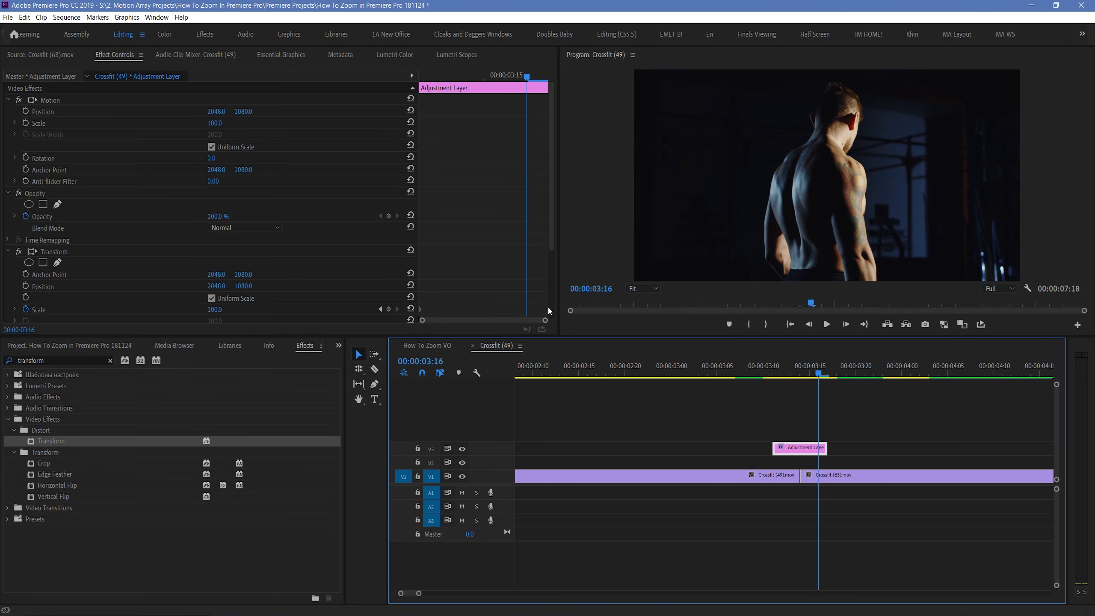
scroll(510, 280, down, 5)
click(216, 211)
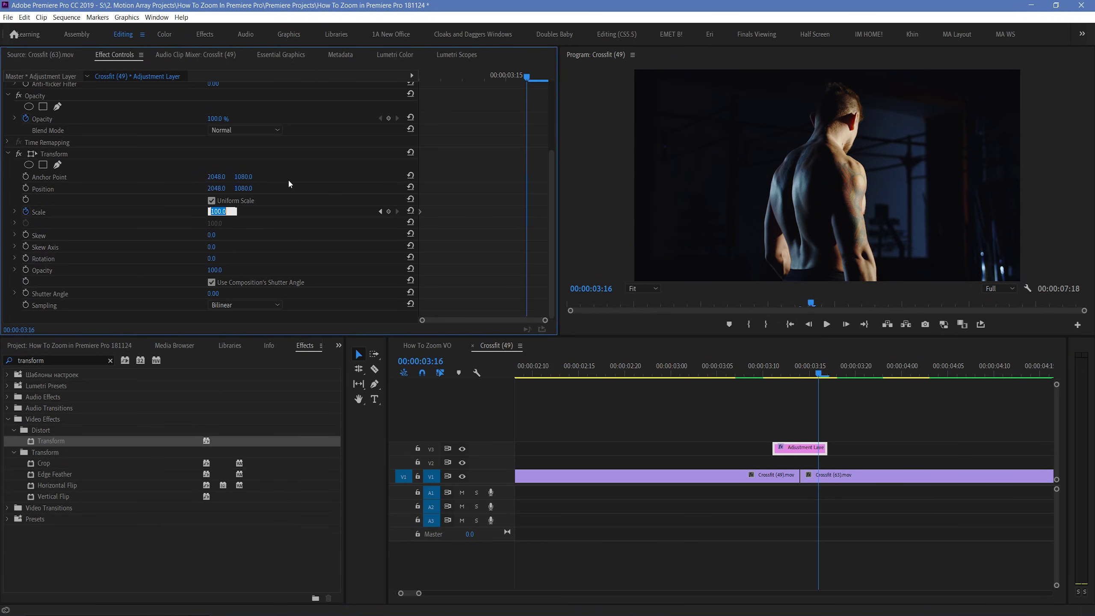
text(300)
key(Return)
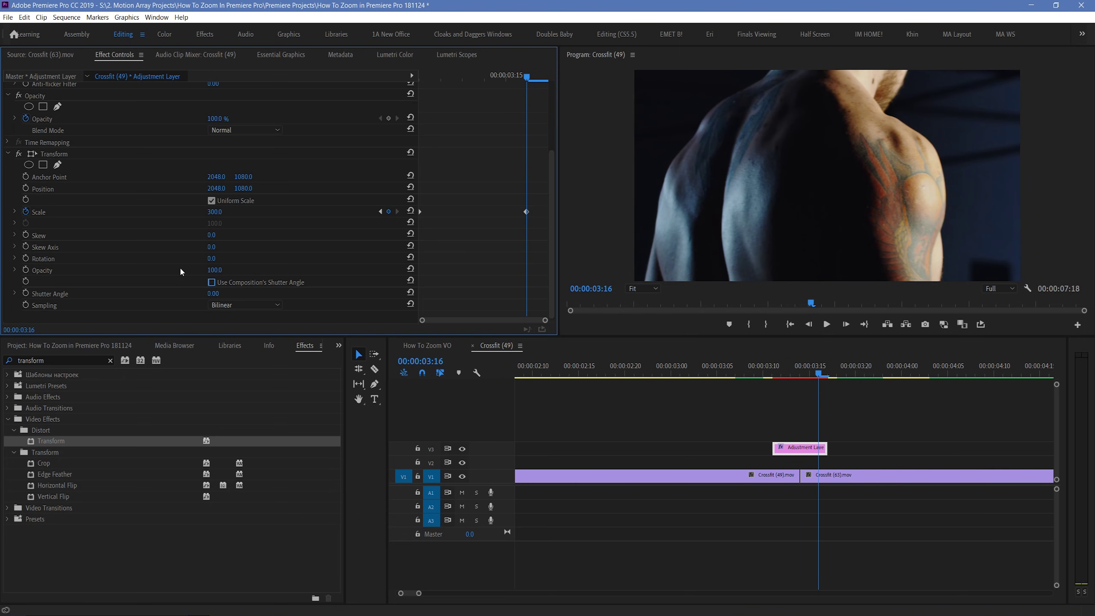
- Turn off the composition's shutter angle in Transform, set Shutter Angle to 180, and play back the transition
click(213, 293)
text(18)
key(space)
key(minus)
key(minus)
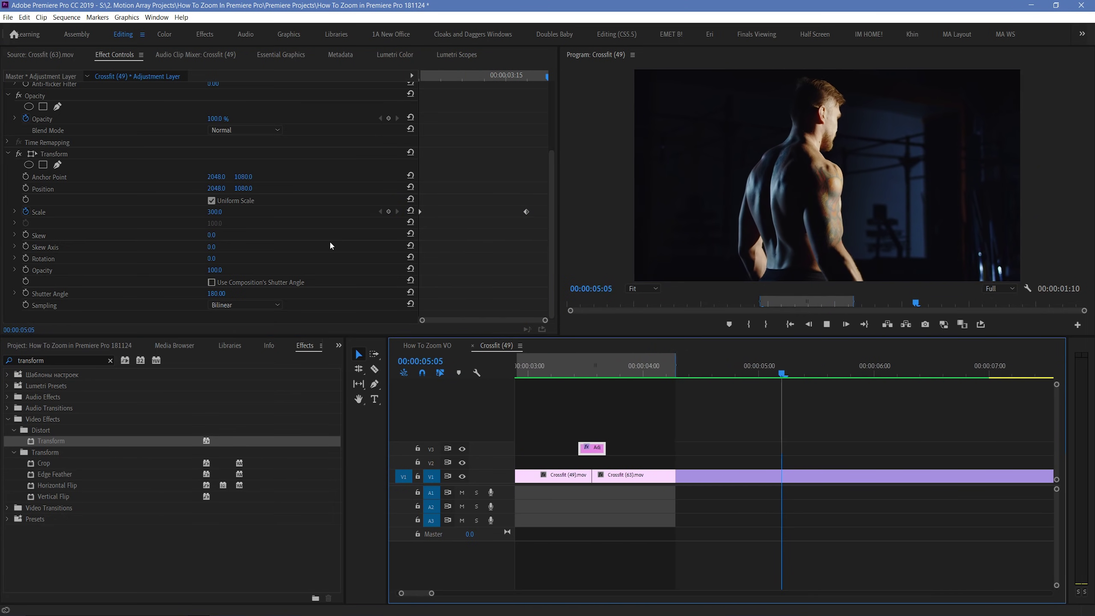
key(space)
- Place the playhead at 00:00:03:16, just after the cut, and hide the output of track V3
click(629, 368)
key(equal)
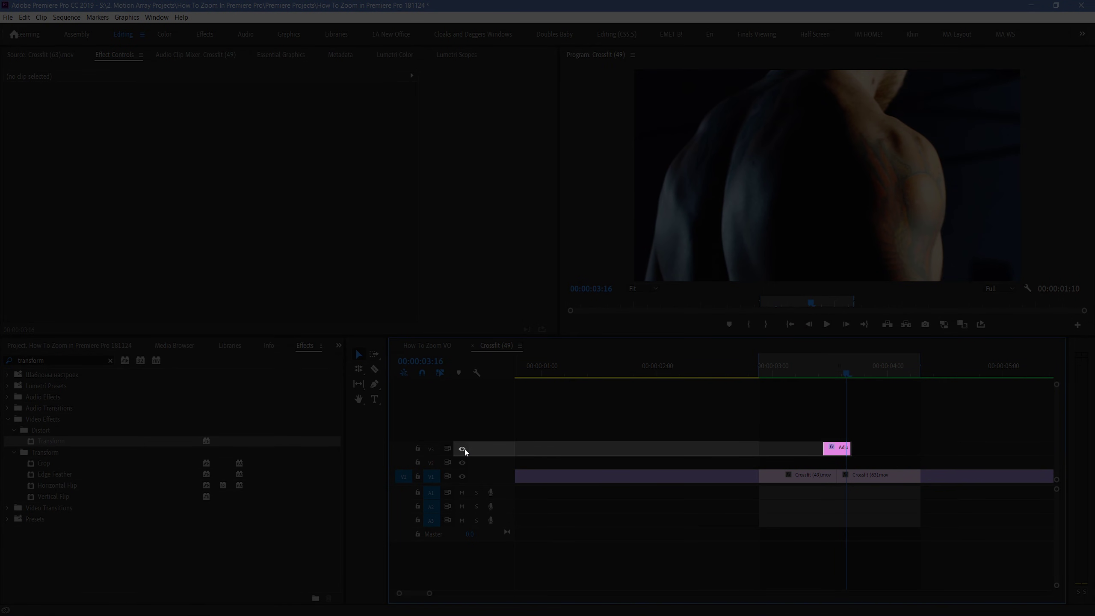
click(463, 449)
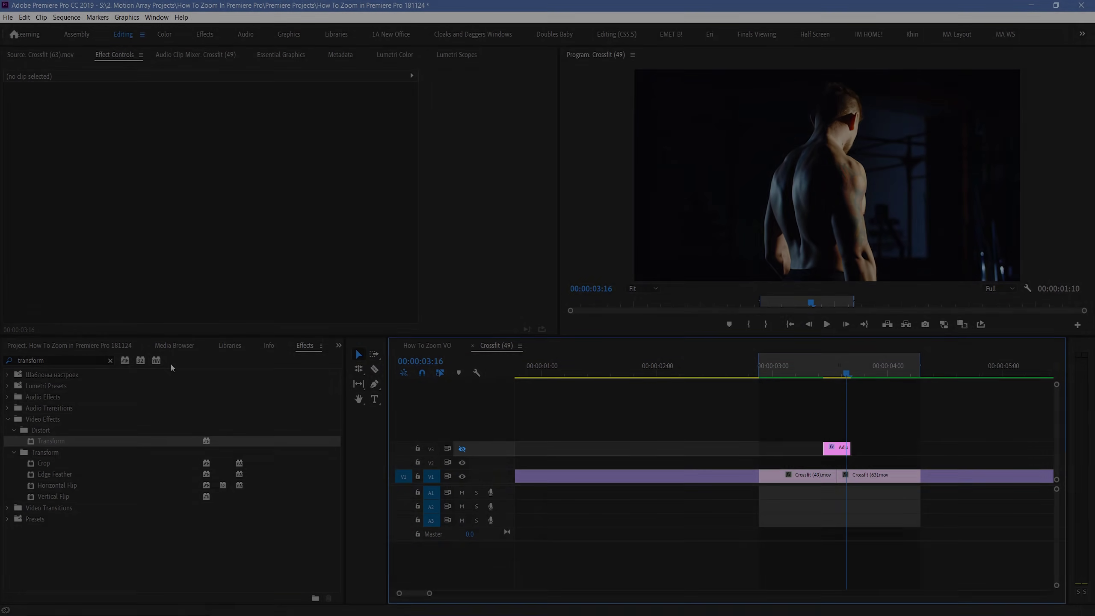
- Place a second adjustment layer on V2 starting at the cut, split it where the V3 layer ends, and delete the remainder
click(101, 346)
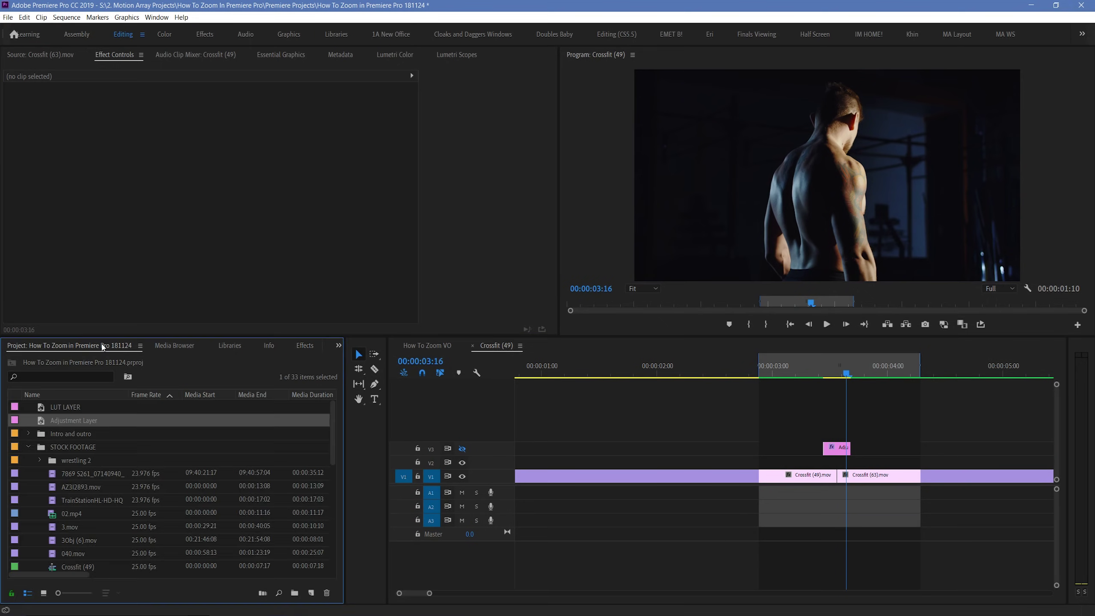
drag(63, 421, 828, 467)
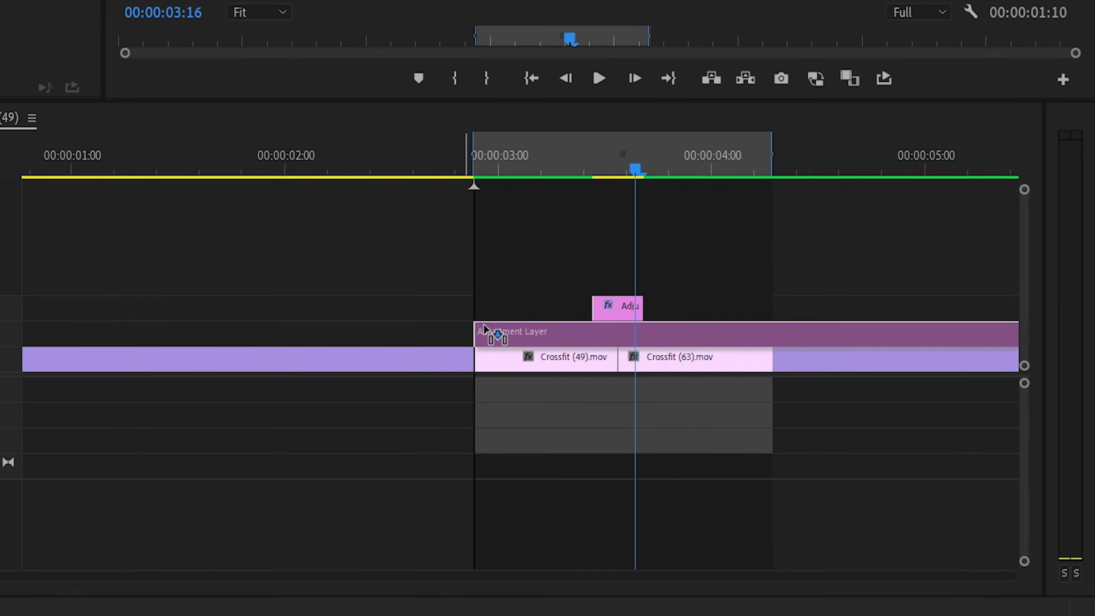
drag(583, 330, 597, 329)
key(c)
click(620, 323)
key(v)
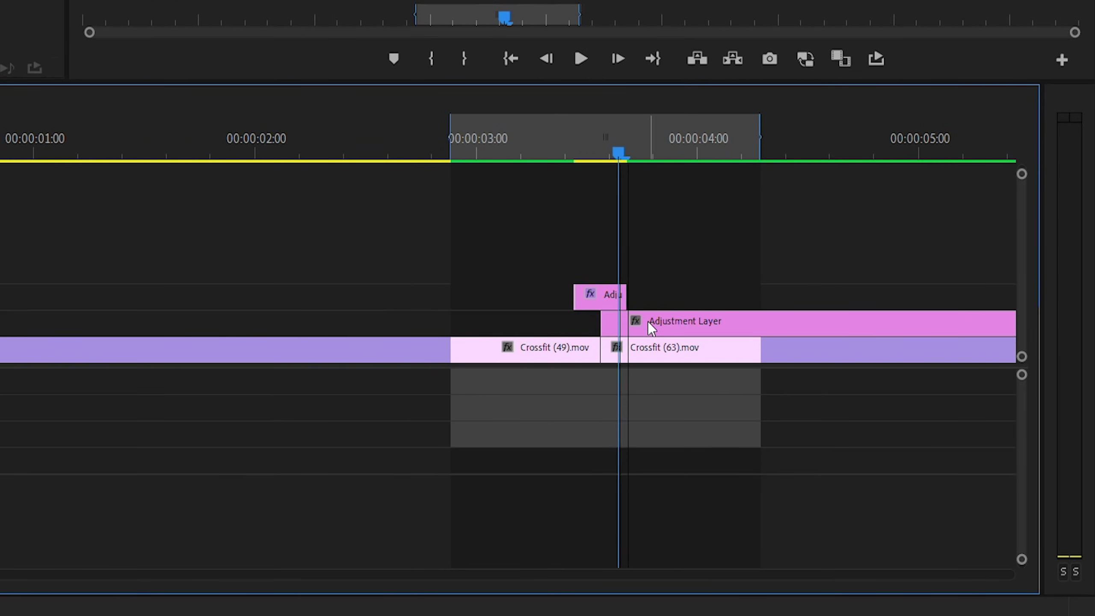
click(647, 324)
key(Delete)
alt+scroll(647, 324, up, 3)
drag(483, 318, 537, 310)
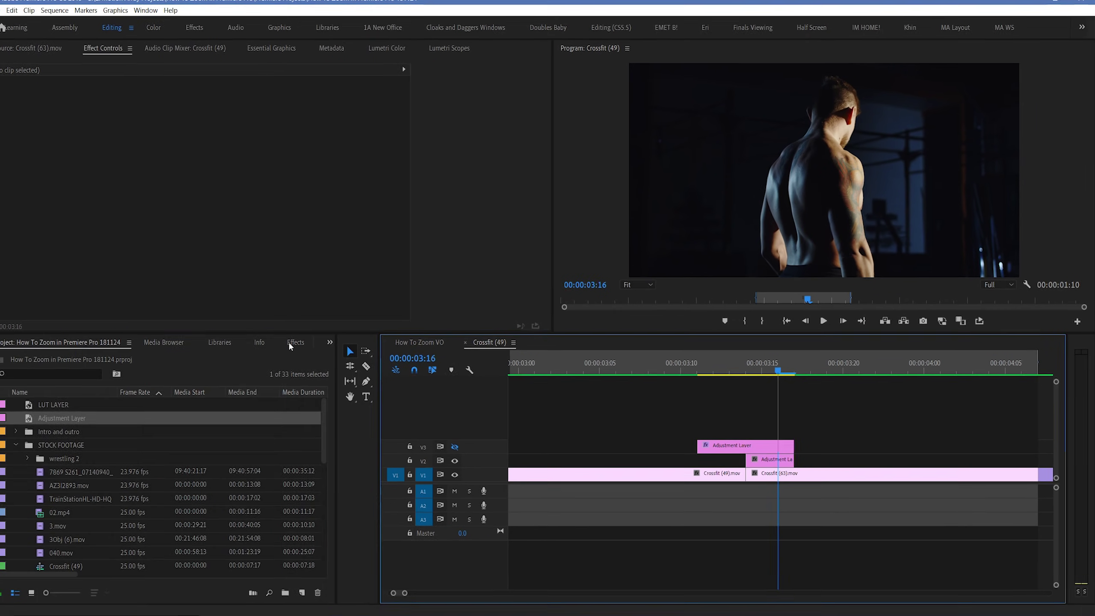
- Apply the Replicate effect to the V2 adjustment layer and set its Count to 3
click(66, 364)
text(replicate)
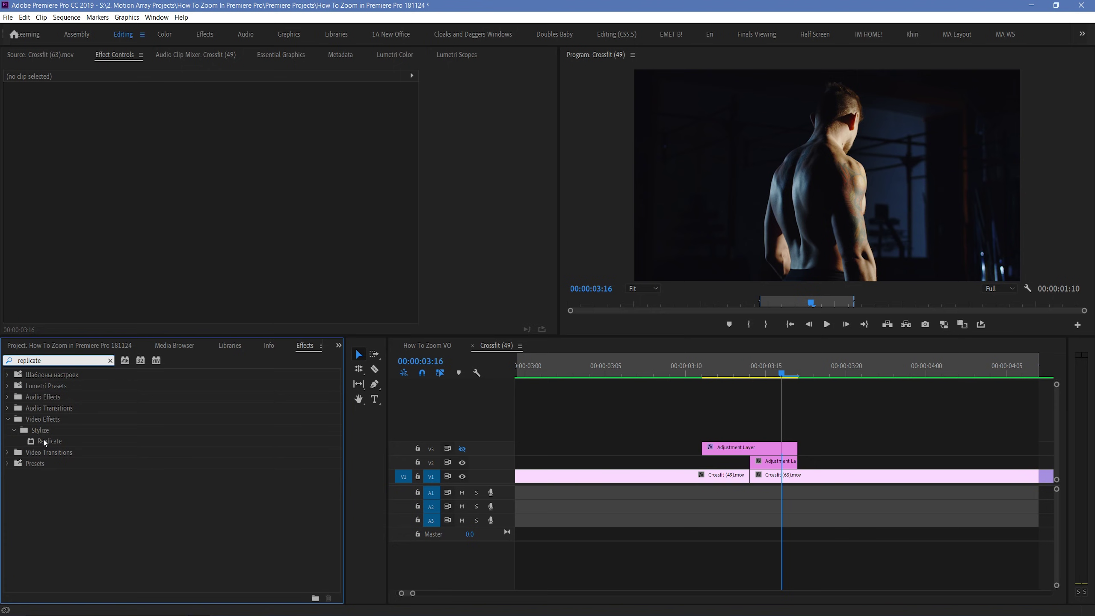
click(45, 441)
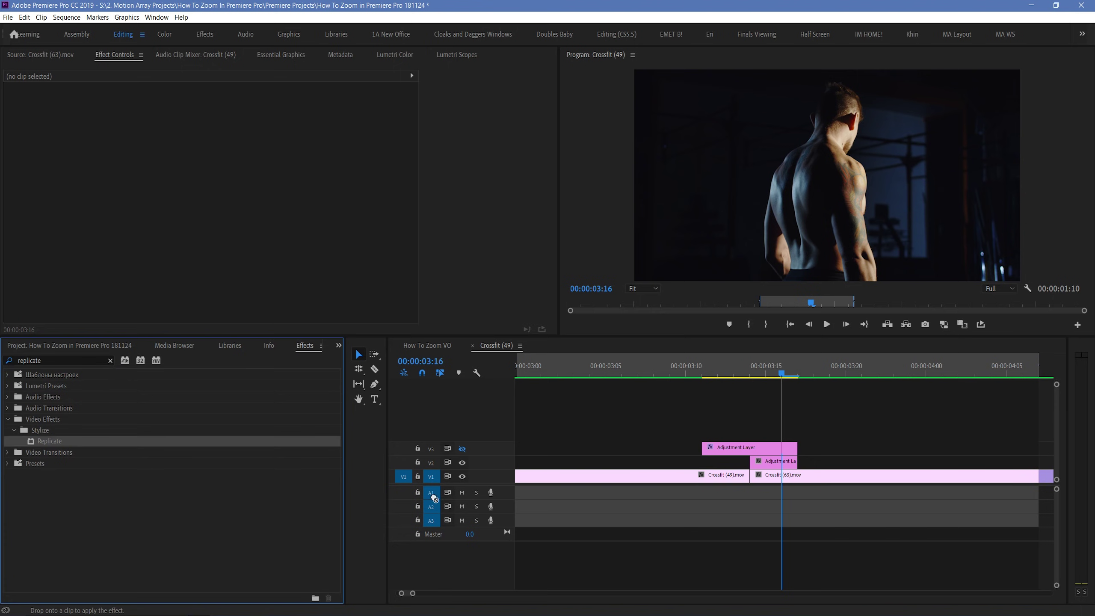
drag(435, 498, 778, 461)
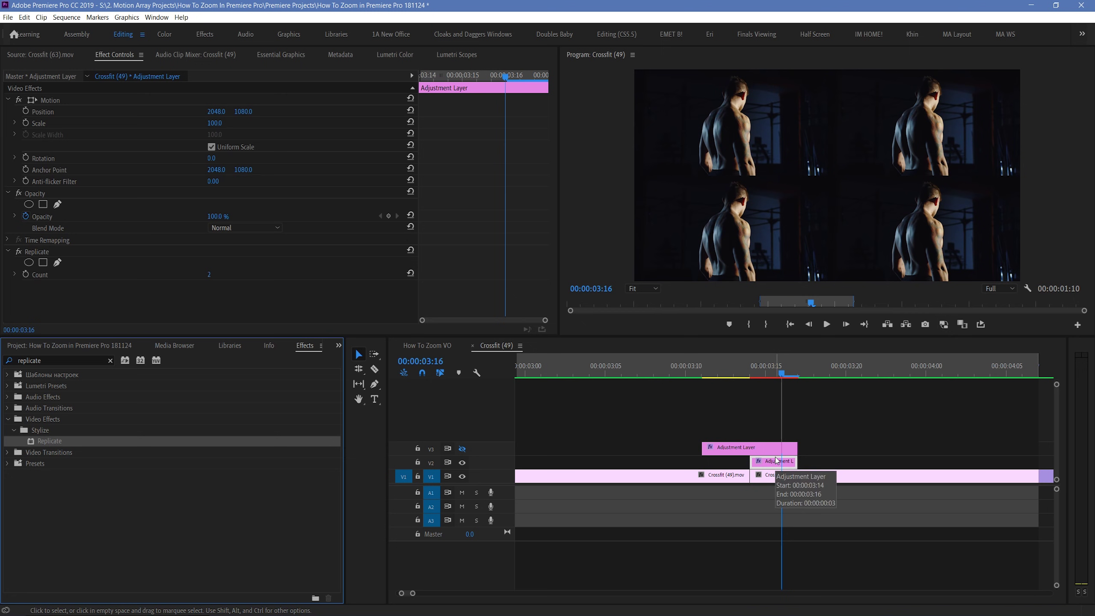
click(210, 274)
key(Return)
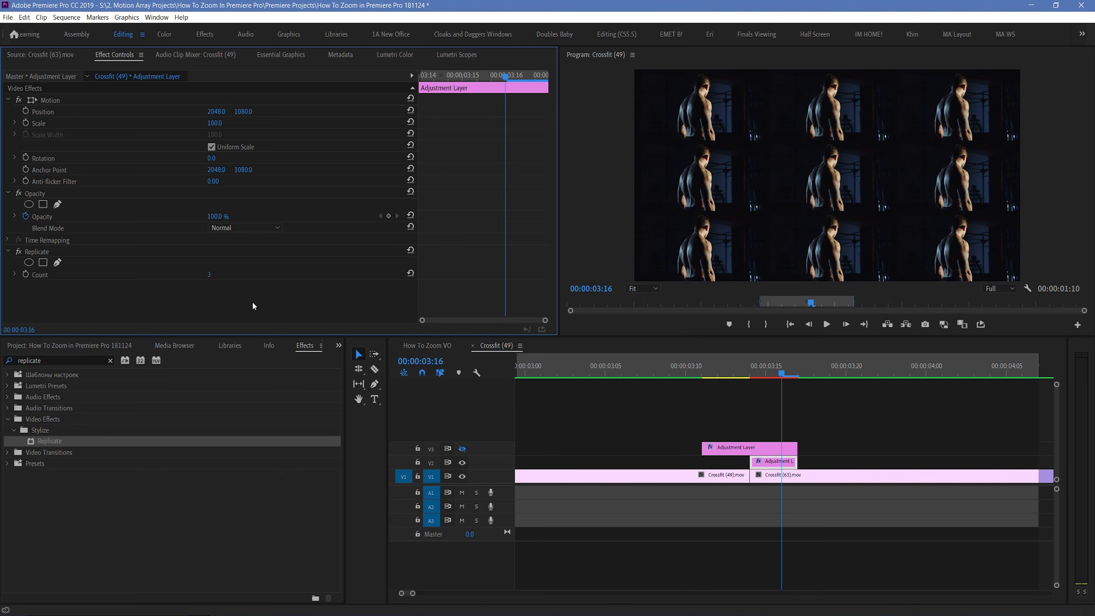
- Apply the Mirror effect four times to the V2 adjustment layer
click(78, 359)
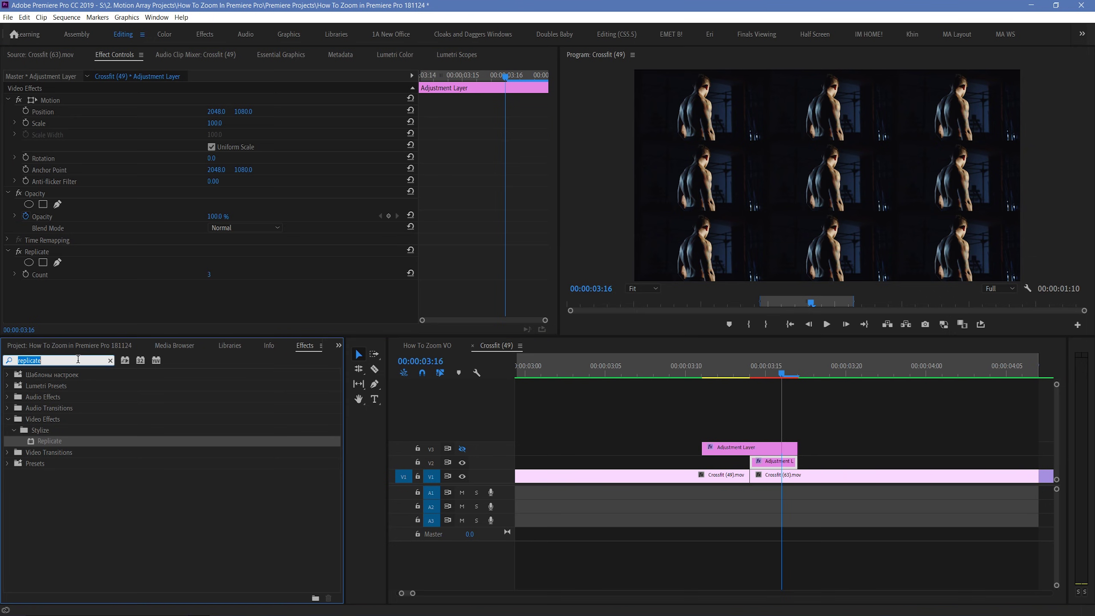
text(mirror)
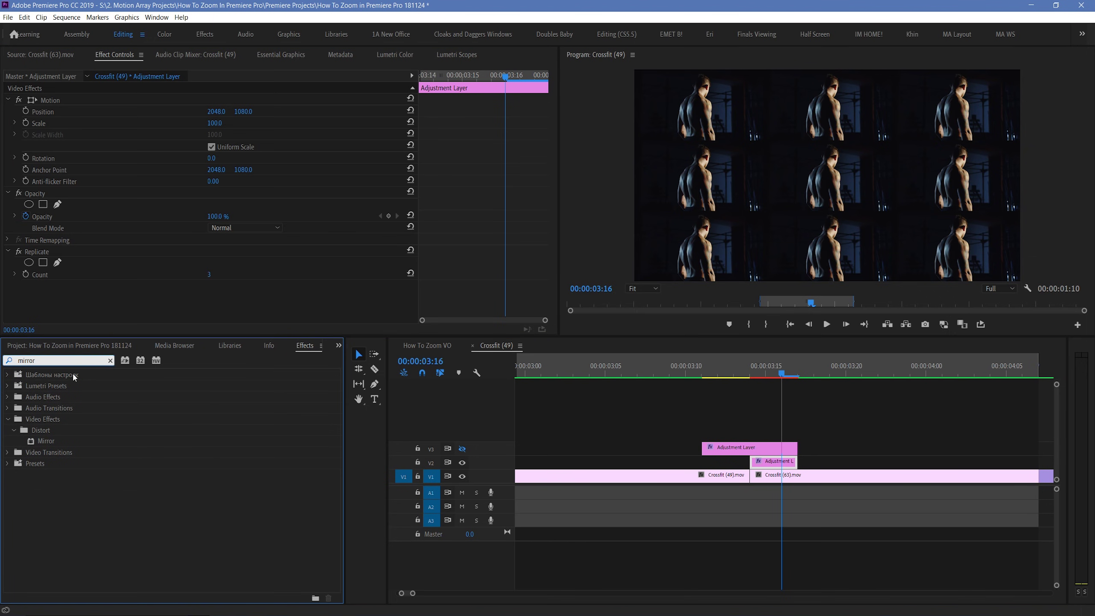
drag(47, 442, 193, 470)
drag(784, 461, 769, 462)
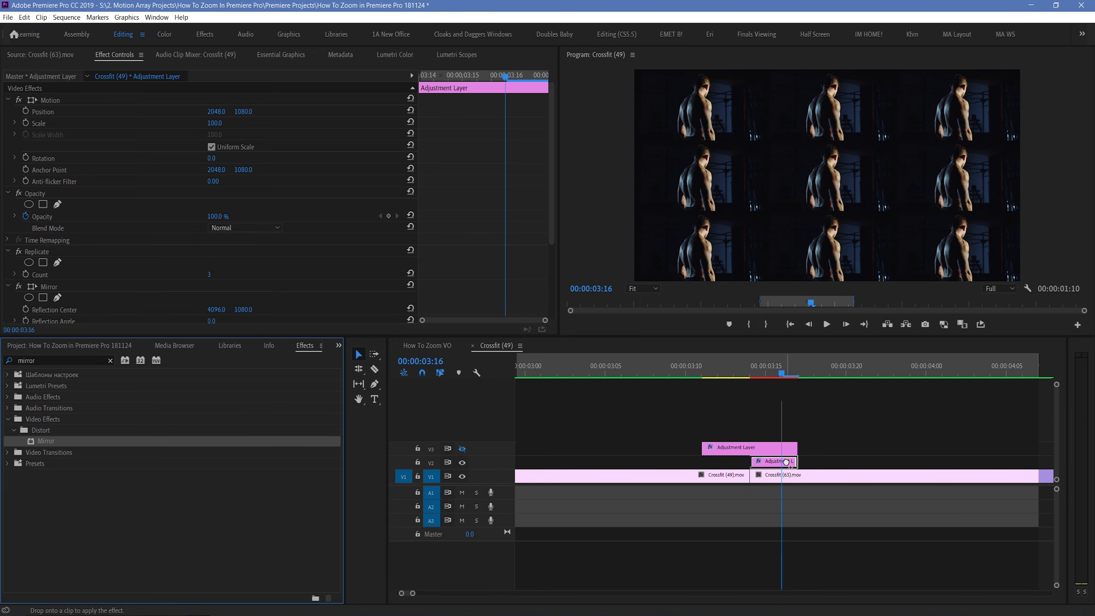
scroll(532, 319, down, 5)
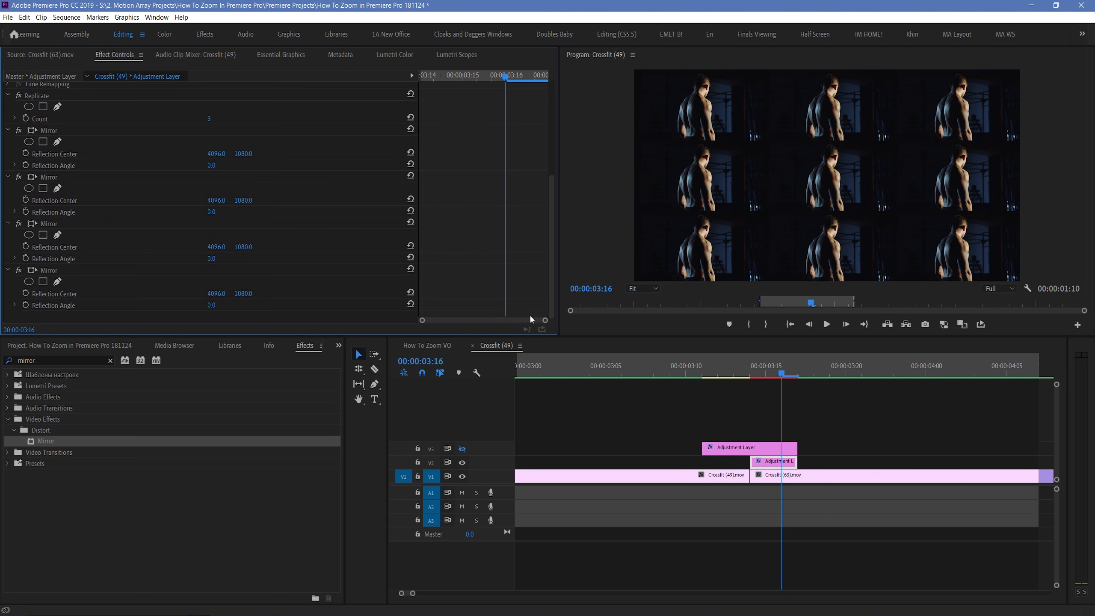
- Align the Mirrors' Reflection Centers: X 2609 at 0°, Y 1437.4 at 90°, X 1362 at 180°, and Y about 715 at 270°
drag(216, 153, 215, 152)
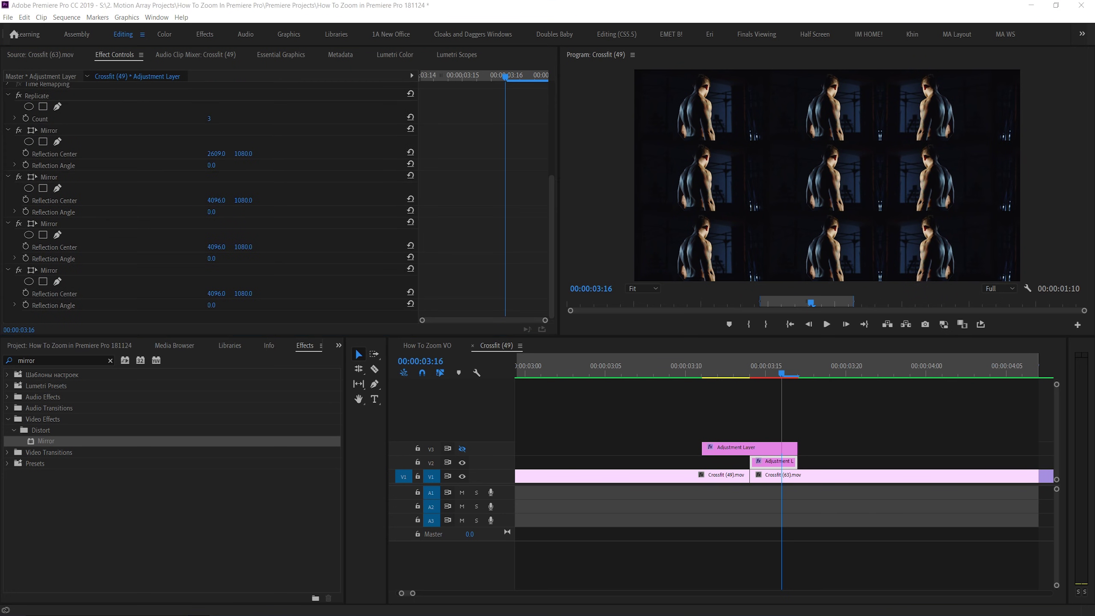
drag(243, 200, 243, 200)
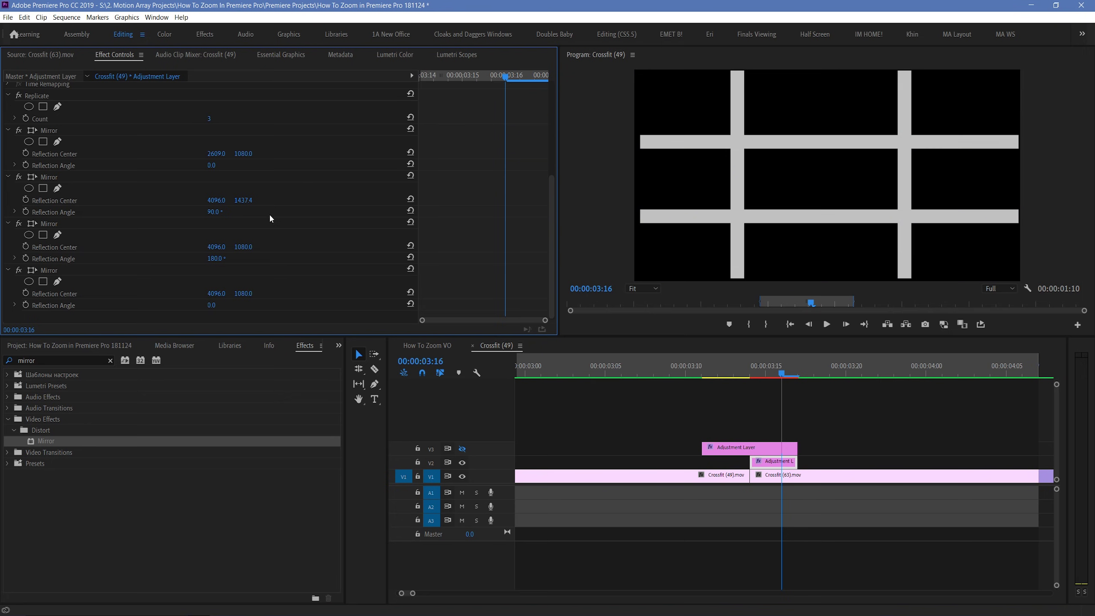
drag(216, 247, 220, 247)
key(Return)
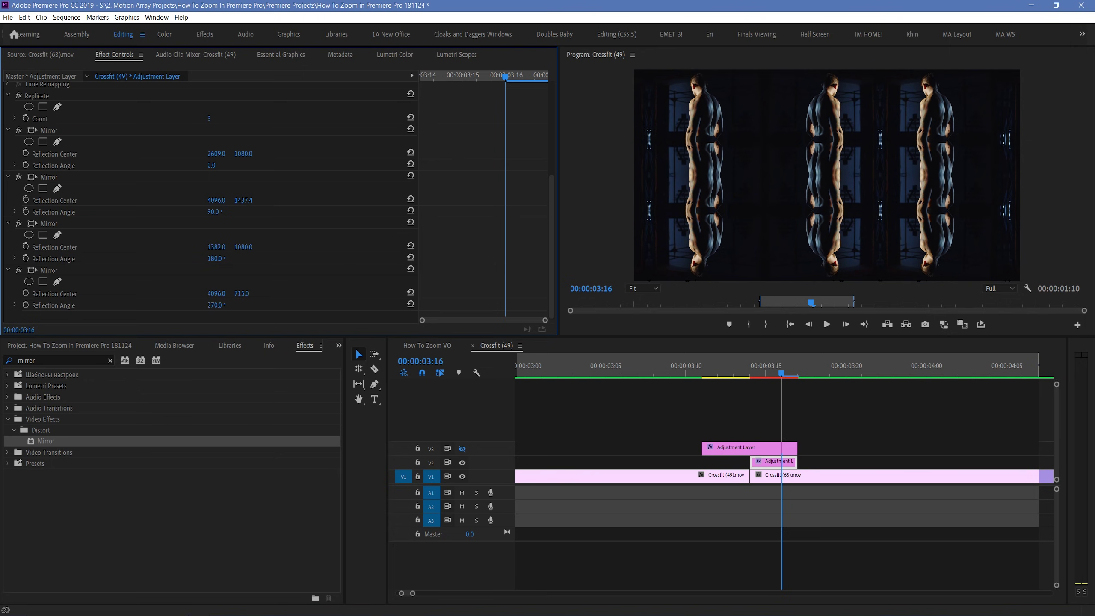
drag(245, 294, 244, 296)
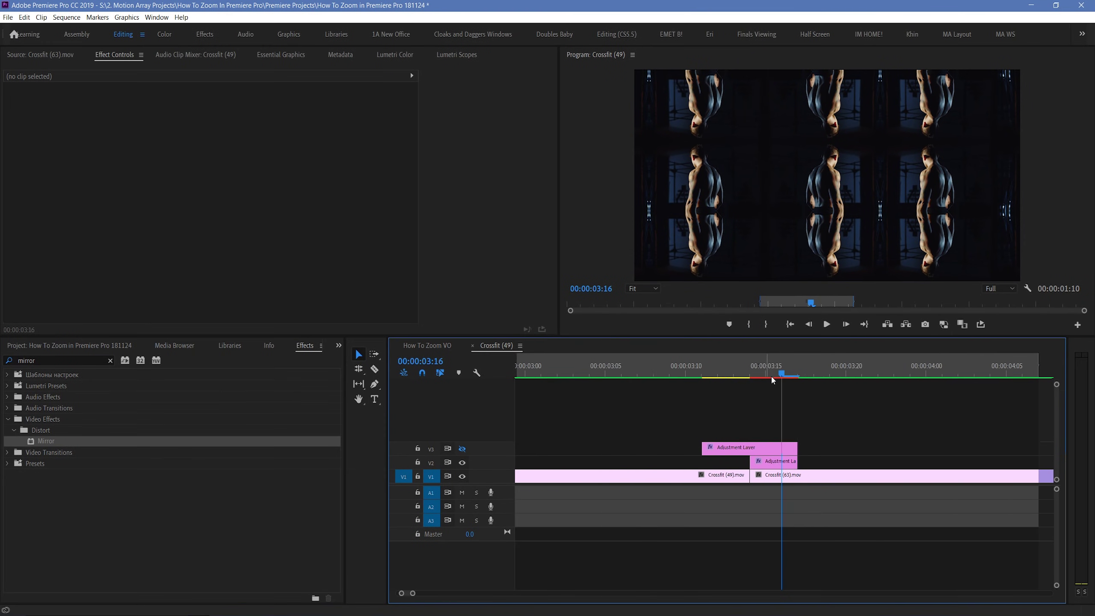
- Show track V3 again and play back the finished zoom transition across the cut
key(minus)
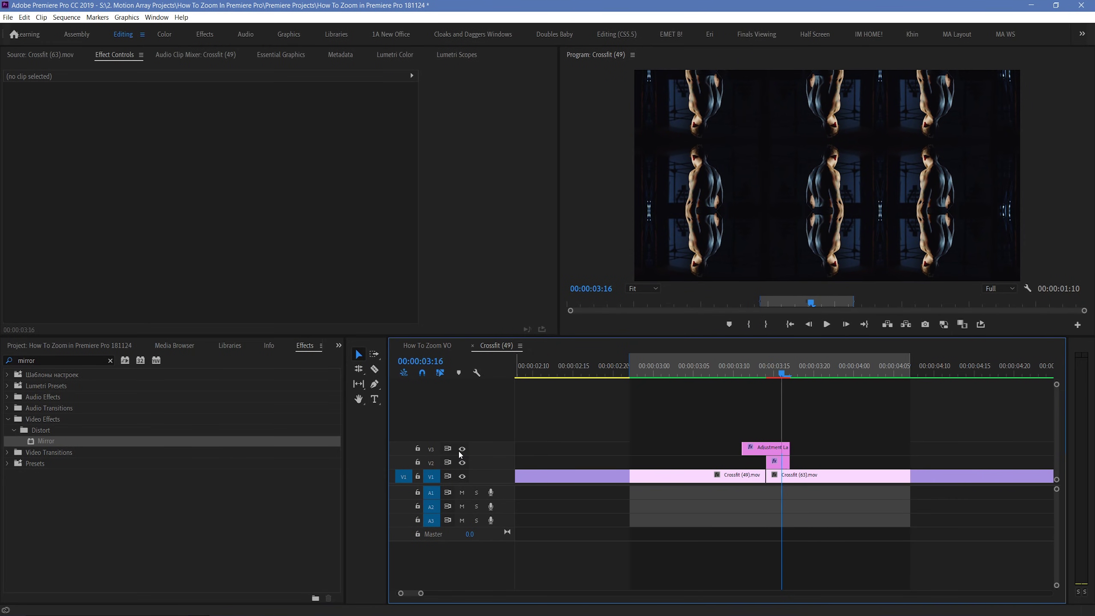
key(Left)
key(Left)
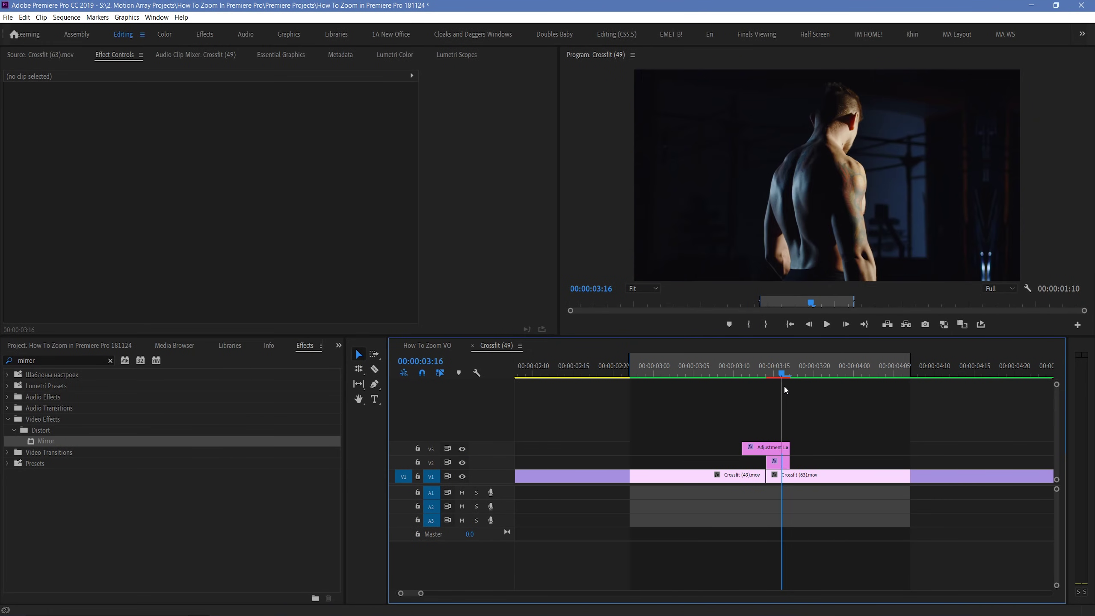
click(779, 443)
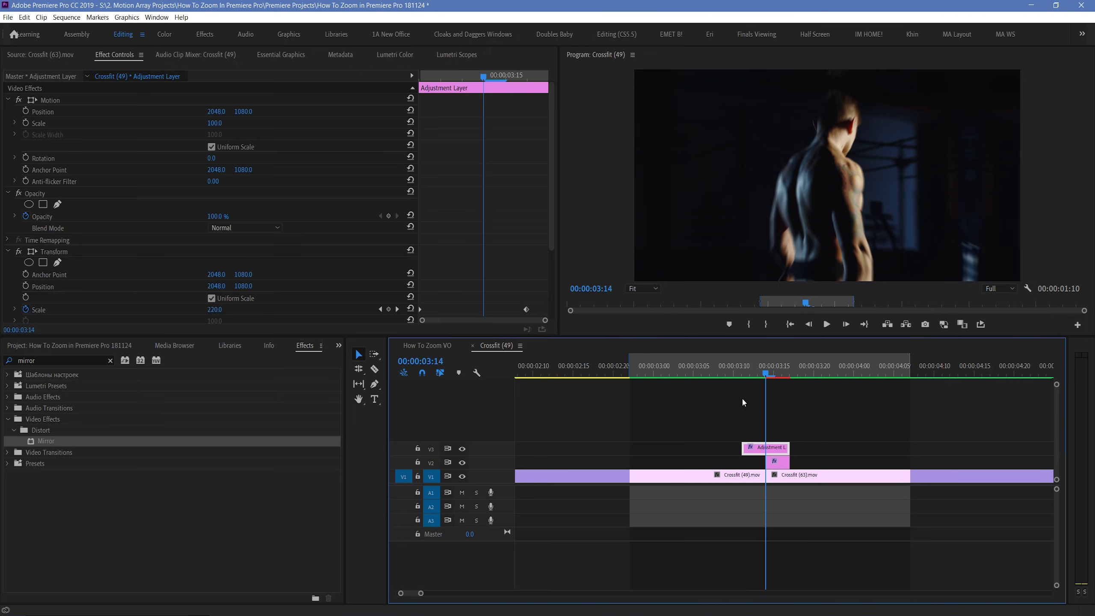
click(742, 398)
key(space)
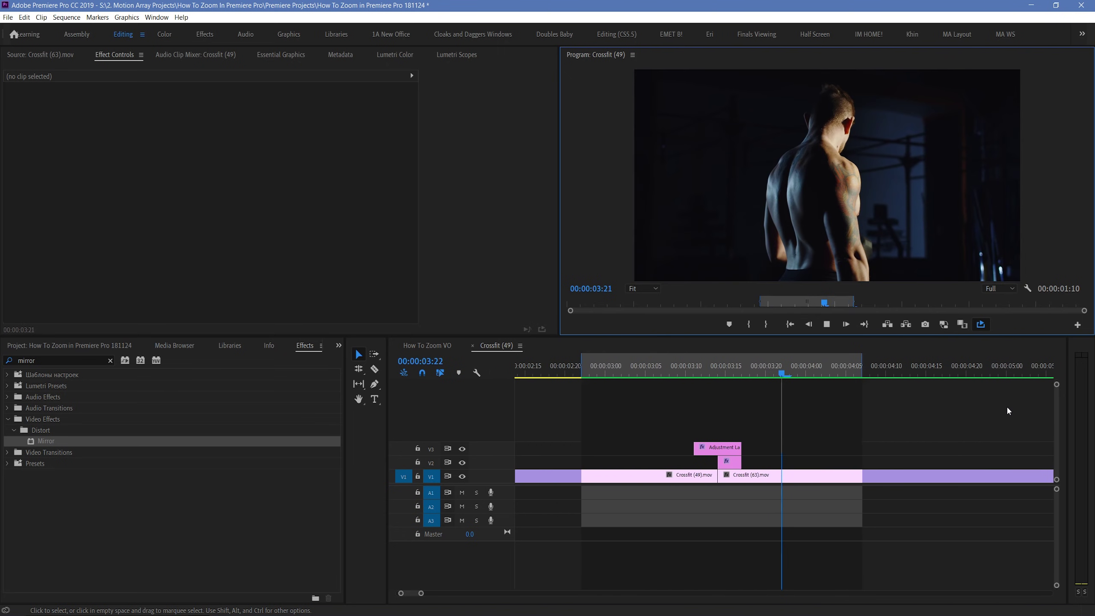
scroll(1078, 32, down, 3)
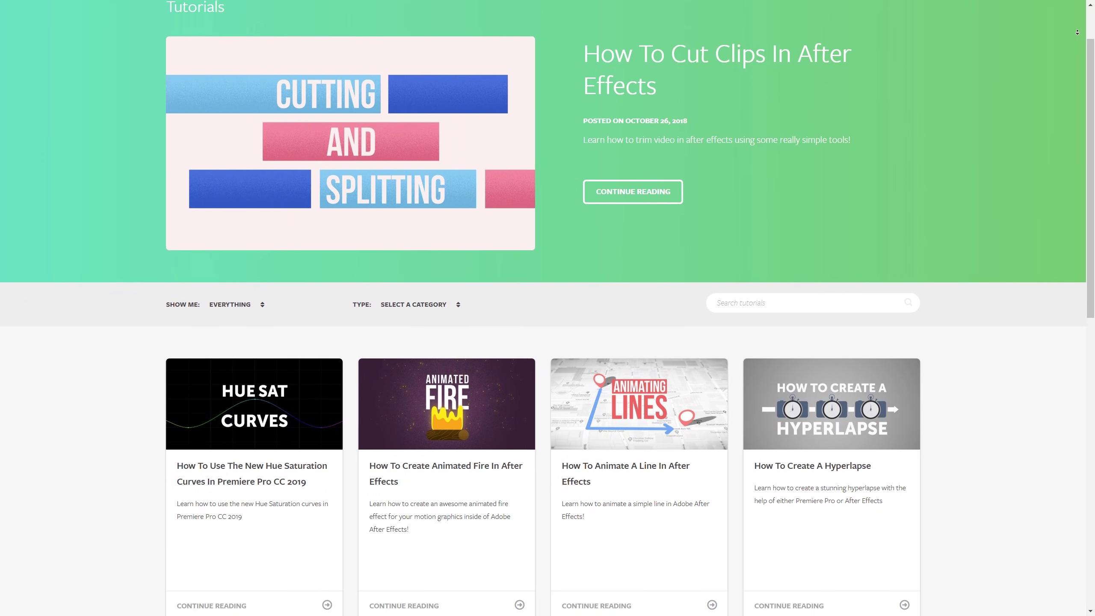
scroll(1078, 32, down, 3)
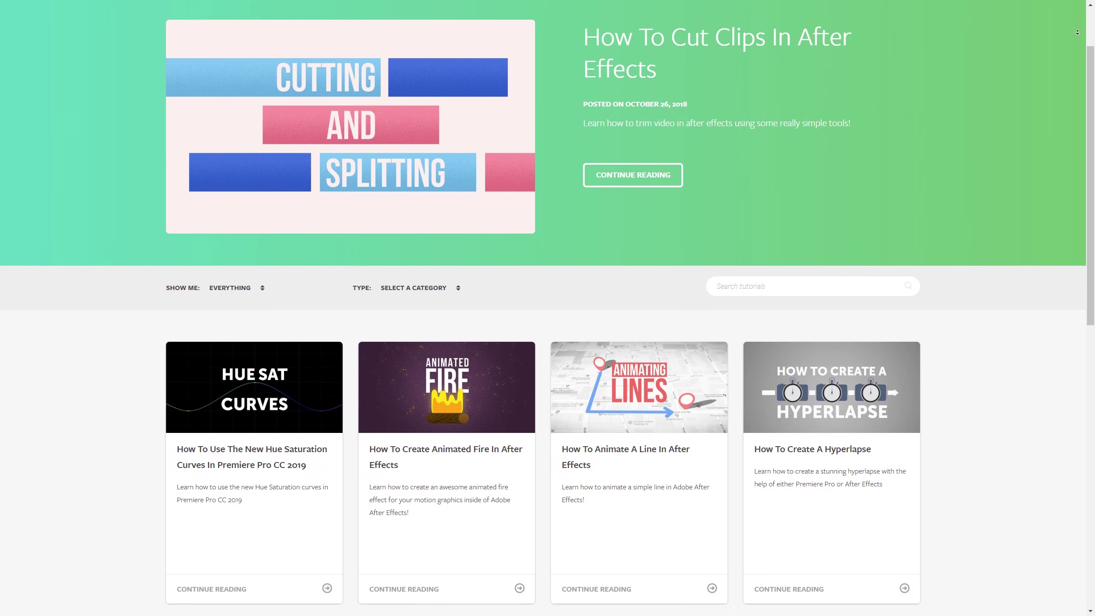
scroll(1077, 32, down, 2)
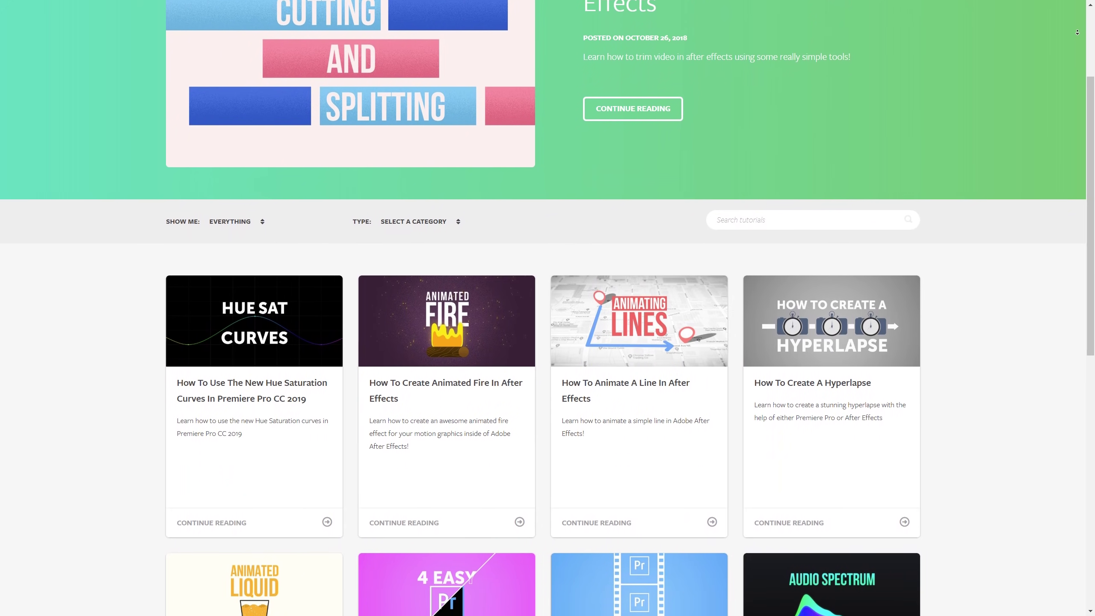